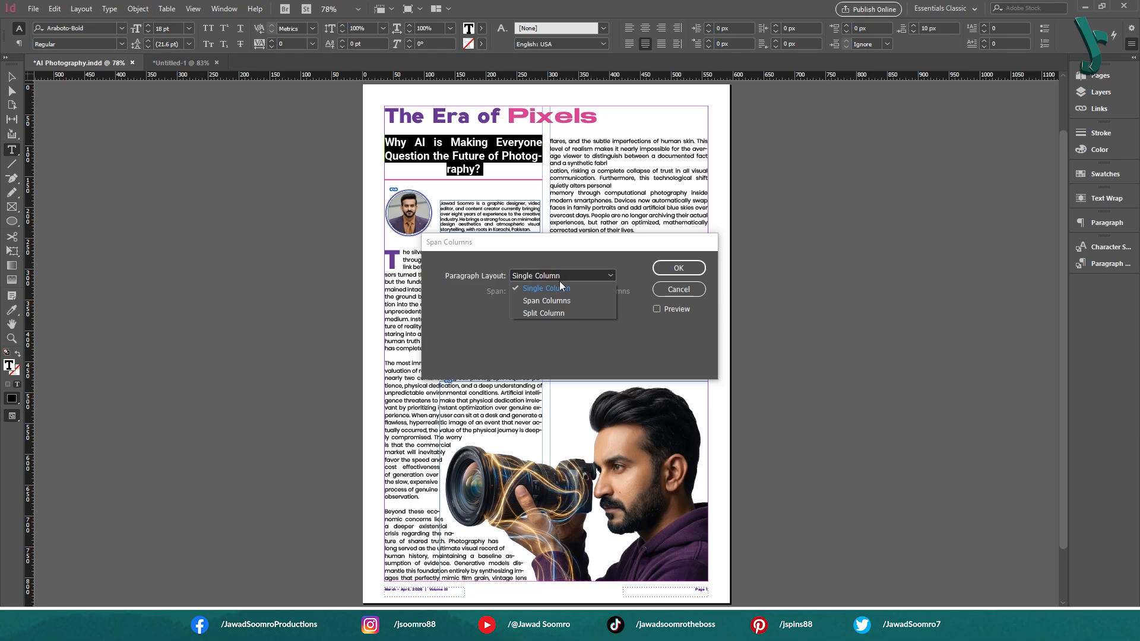
- Make the selected headline span all columns of its text frame
click(560, 300)
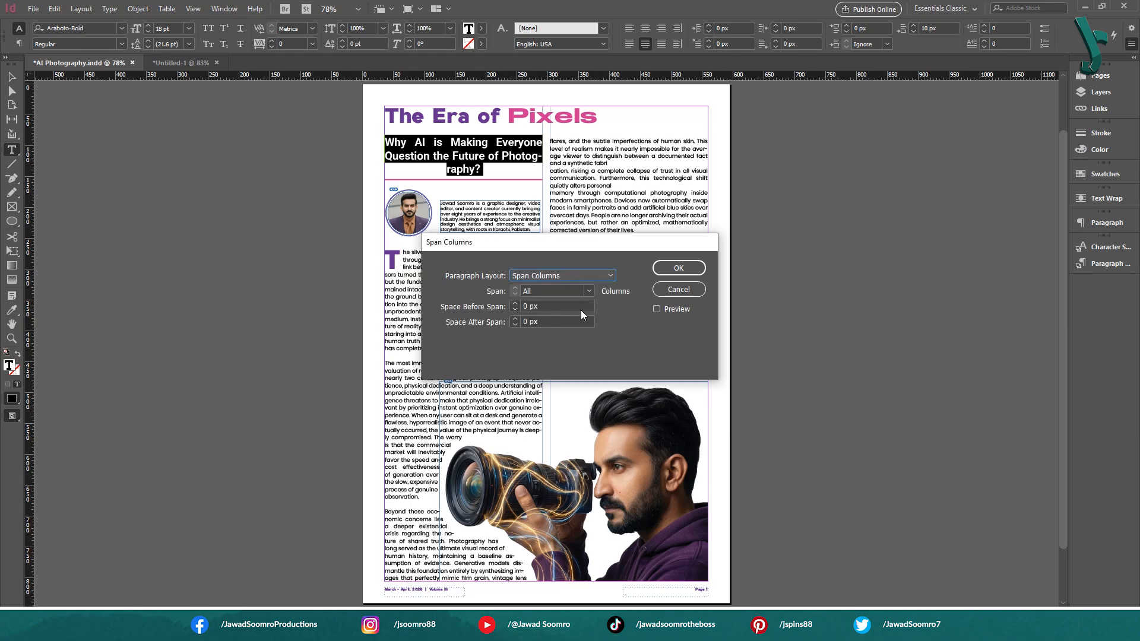
click(687, 270)
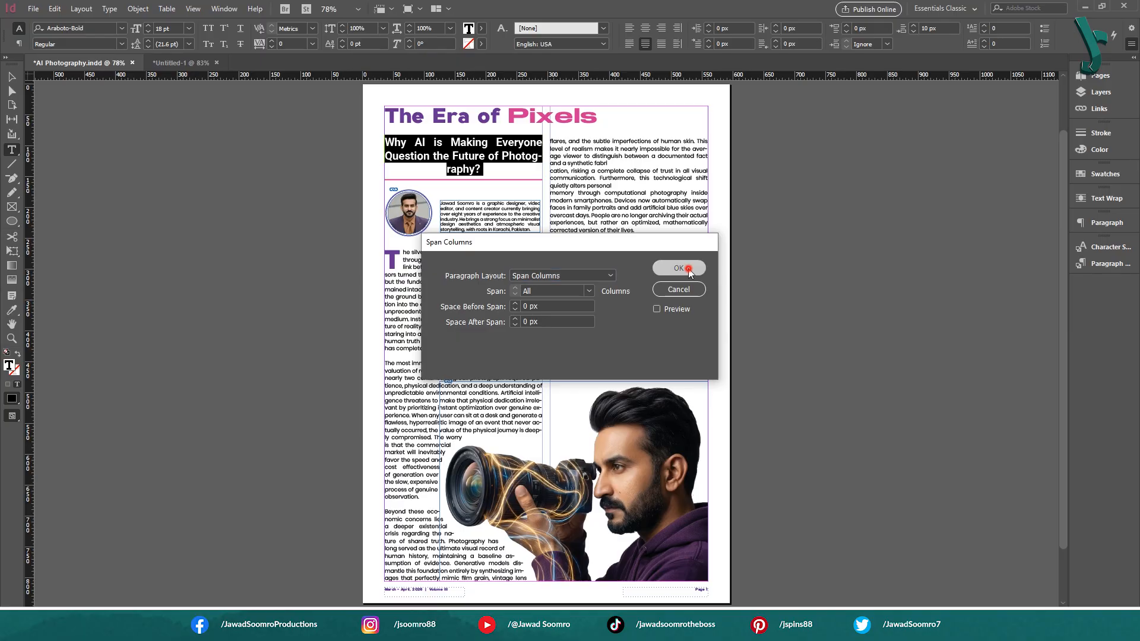
- Reopen the headline's column span settings with preview enabled and try a span of 2 columns
triple_click(549, 160)
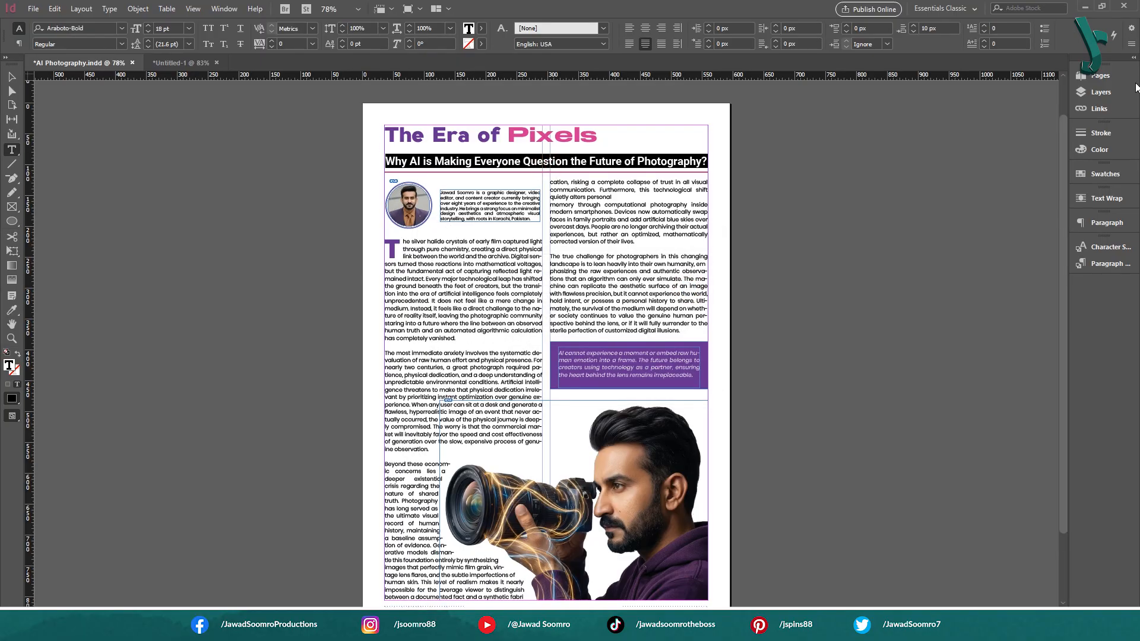
click(1130, 44)
click(948, 248)
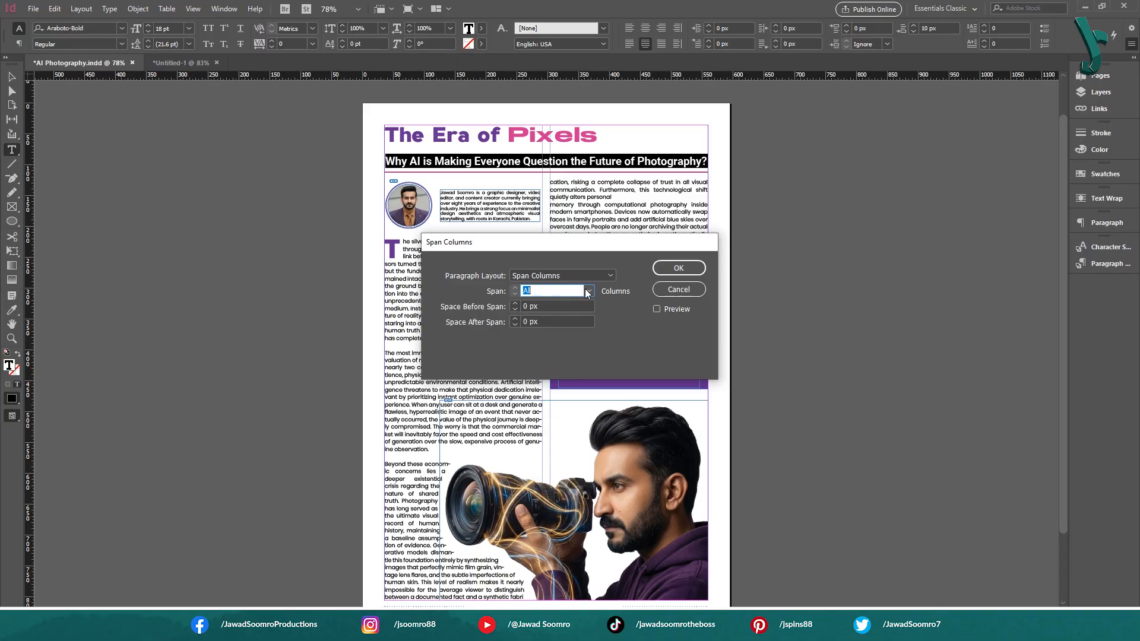
click(589, 291)
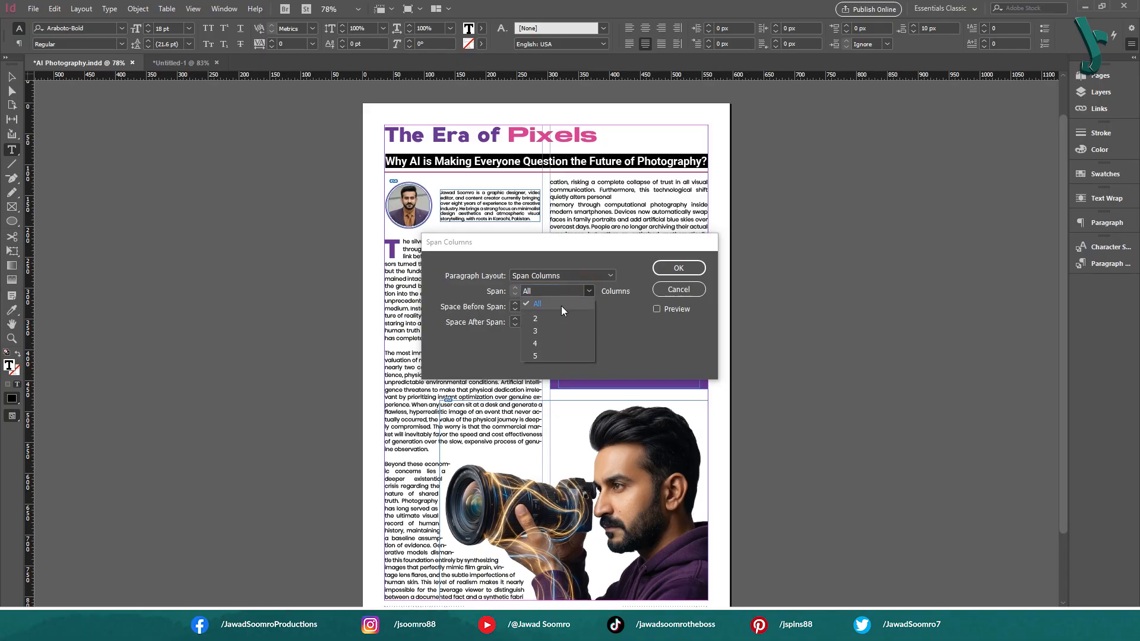
click(674, 311)
click(589, 291)
click(560, 319)
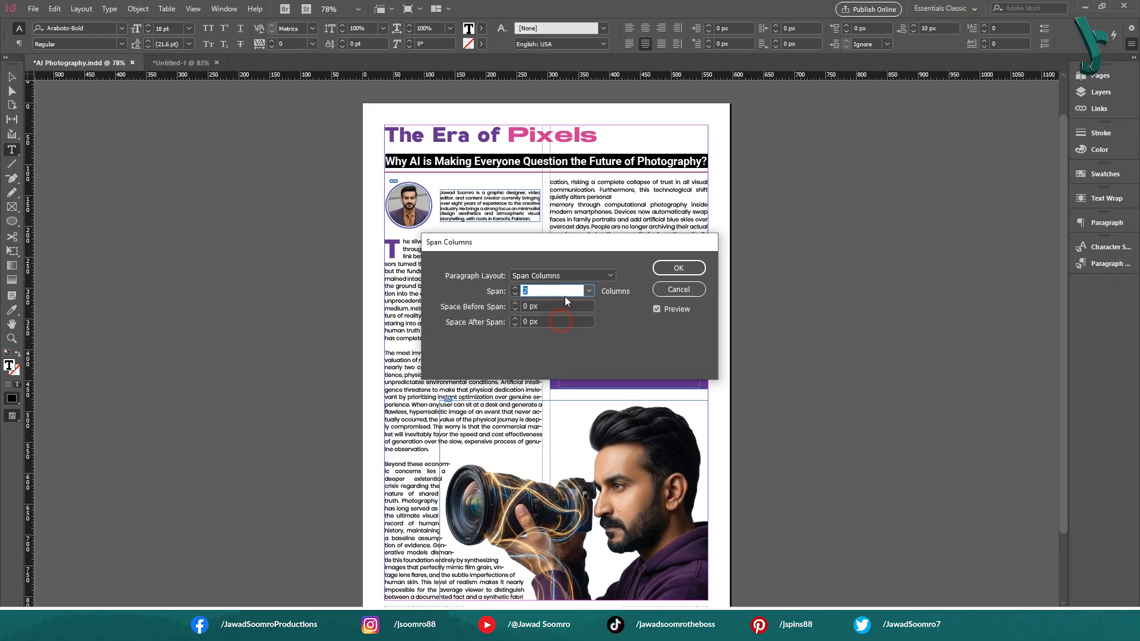
- Try spans of 3 and 5 columns for the headline, and restore the span to All
click(589, 291)
click(573, 333)
click(589, 291)
click(551, 355)
click(589, 290)
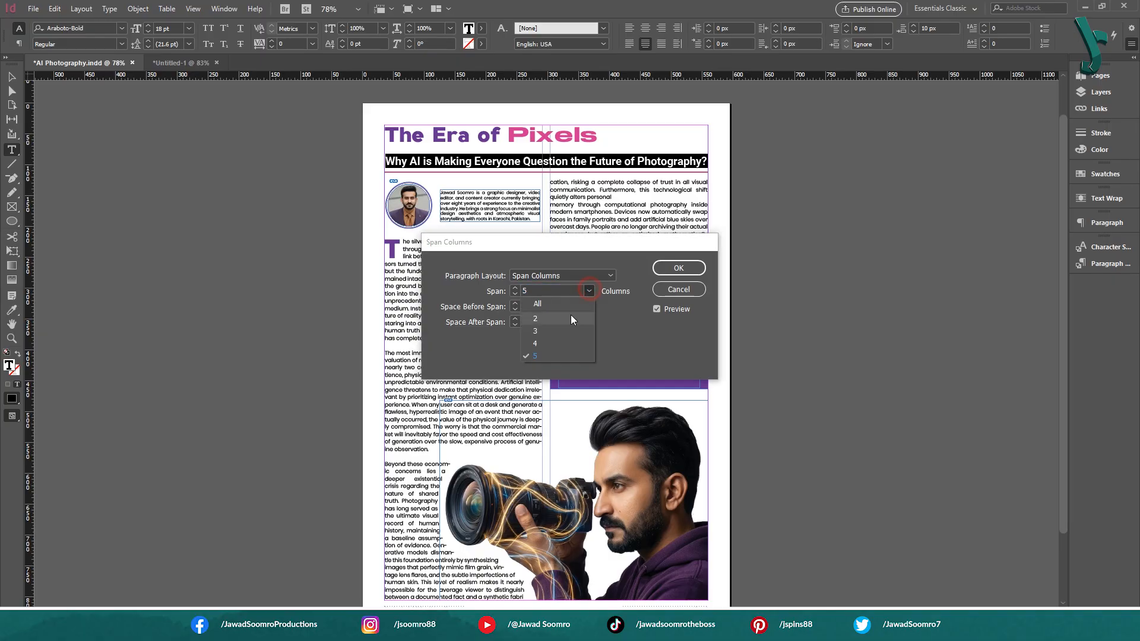
click(569, 305)
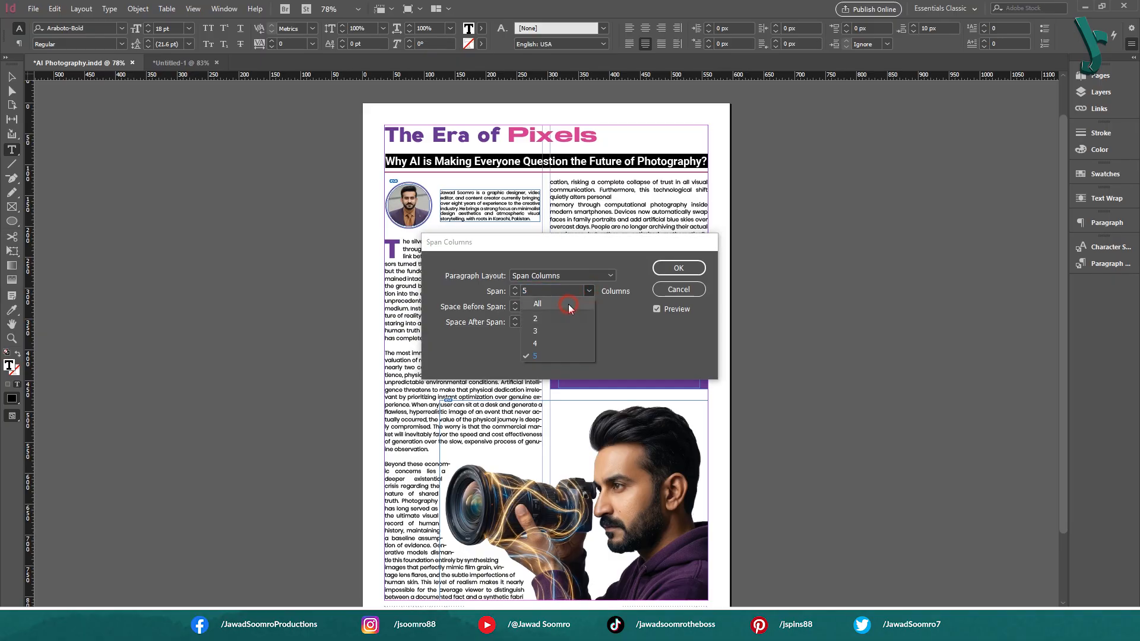
click(689, 271)
click(491, 301)
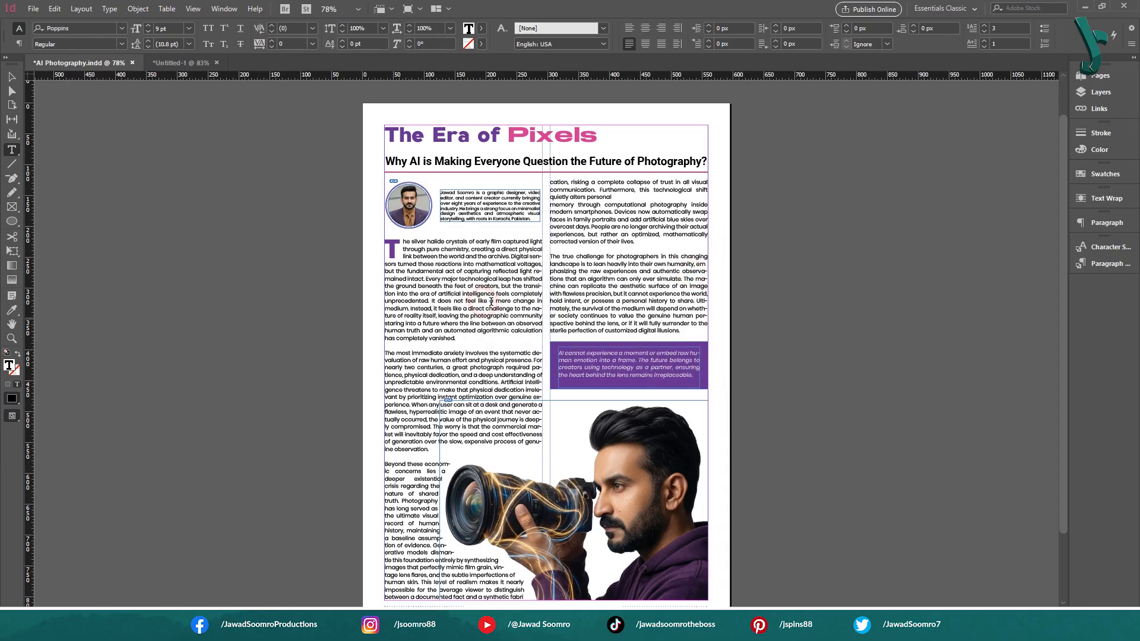
click(391, 243)
drag(392, 243, 402, 256)
click(399, 262)
scroll(404, 237, down, 1)
drag(403, 230, 468, 344)
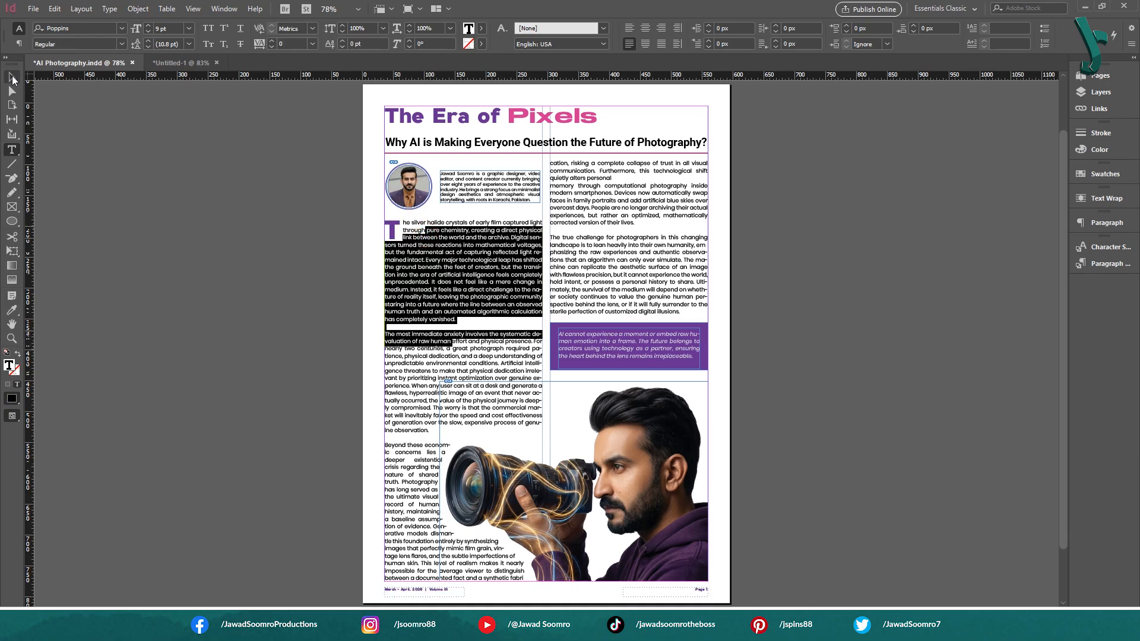
click(11, 76)
click(328, 257)
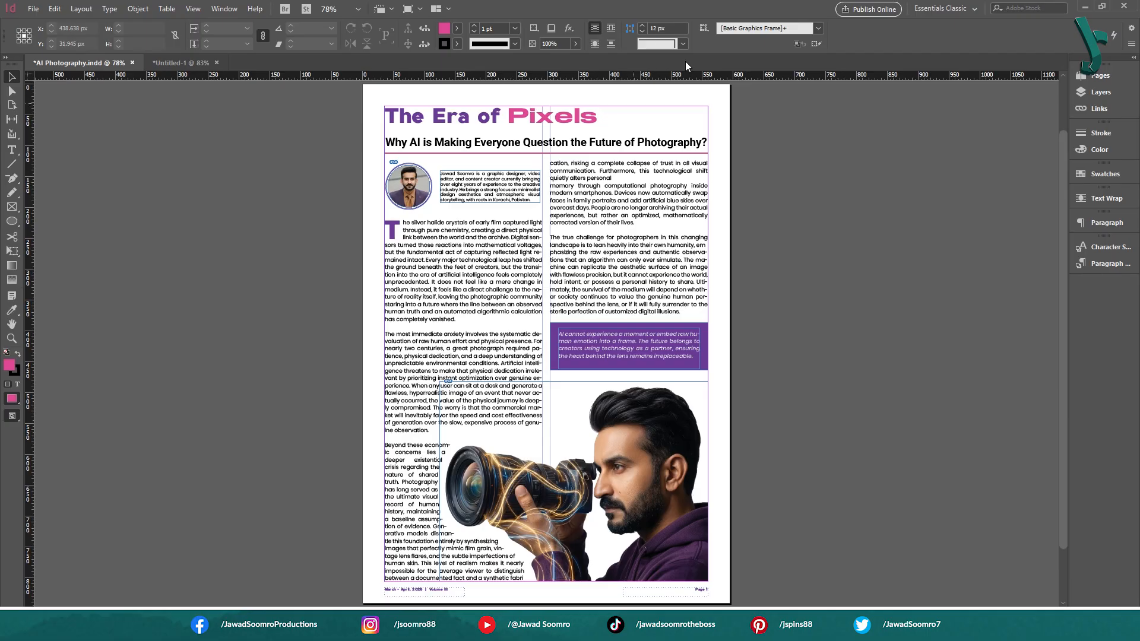
- Undo the column spanning applied directly to the headline
click(1098, 76)
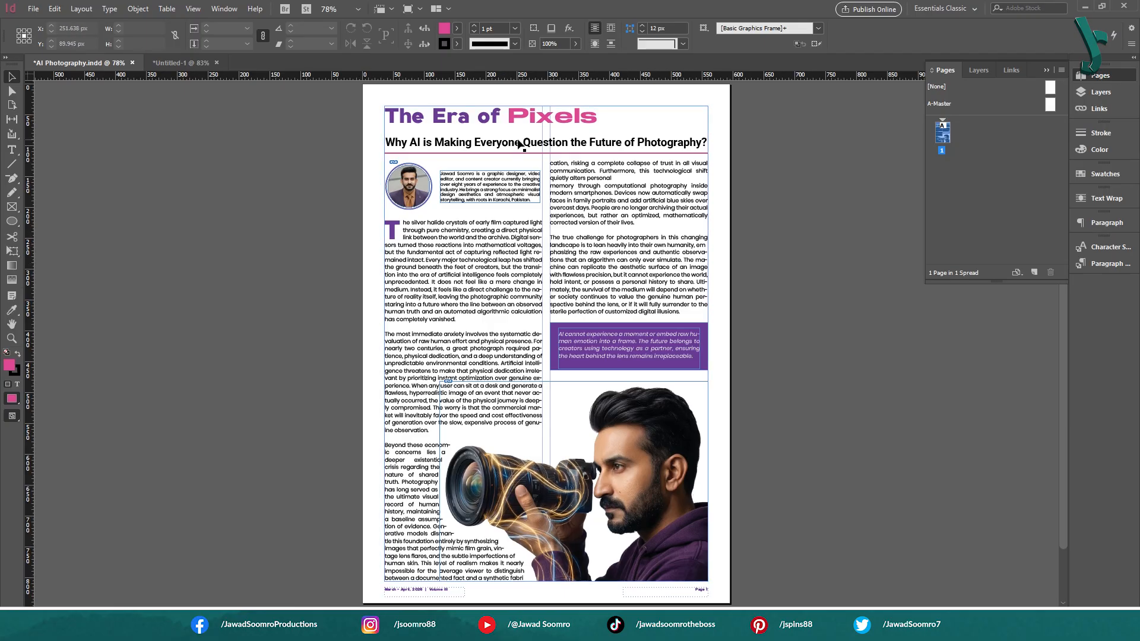
key(ctrl+z)
key(ctrl+z)
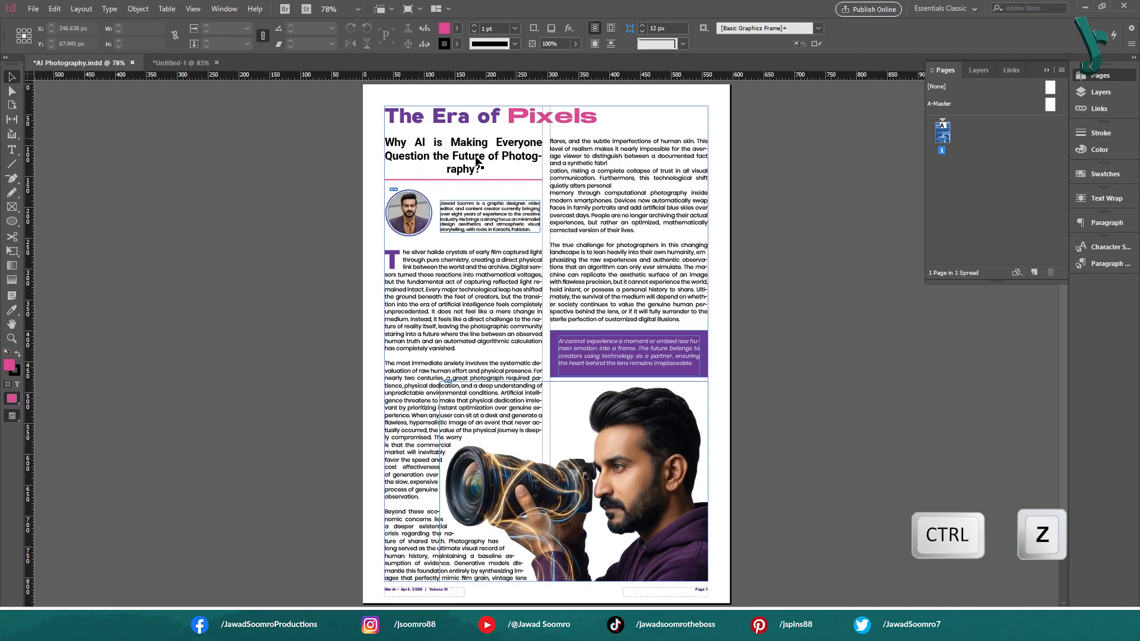
click(1046, 70)
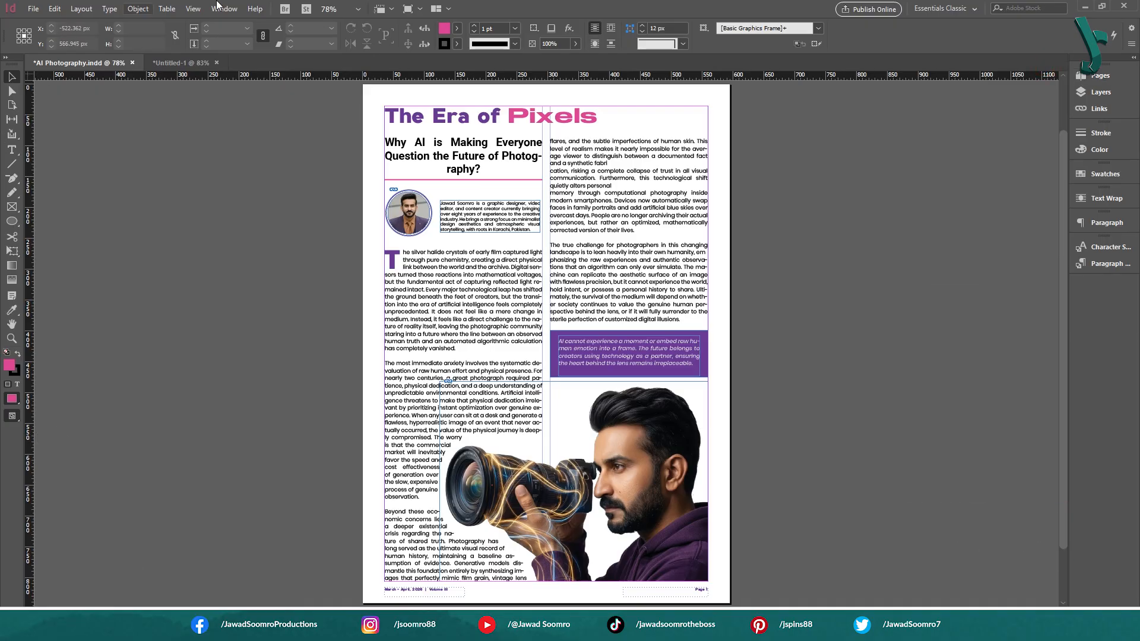
- Create a new paragraph style named Main Title from the selected headline "Why AI is Making Everyone Question the Future of Photography?"
click(230, 9)
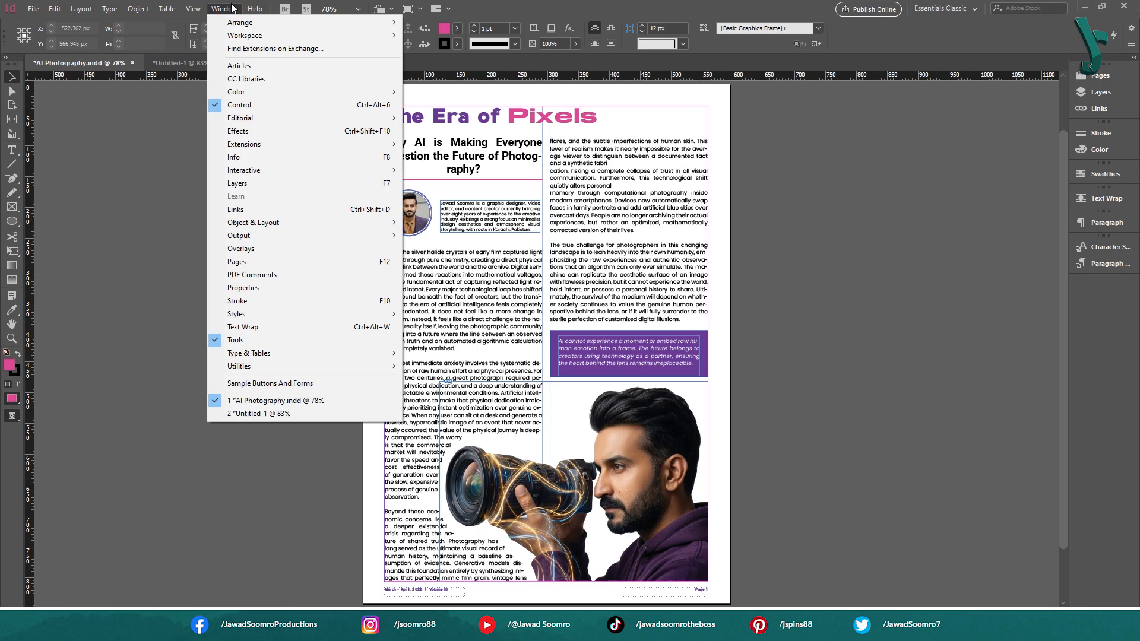
mouse_move(321, 312)
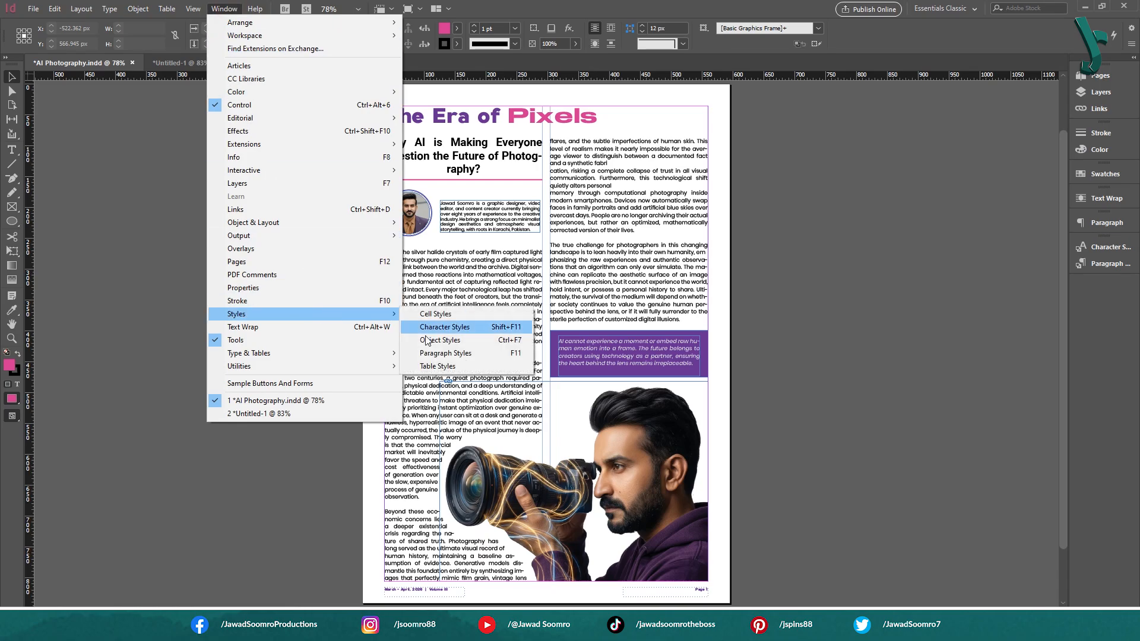
click(514, 357)
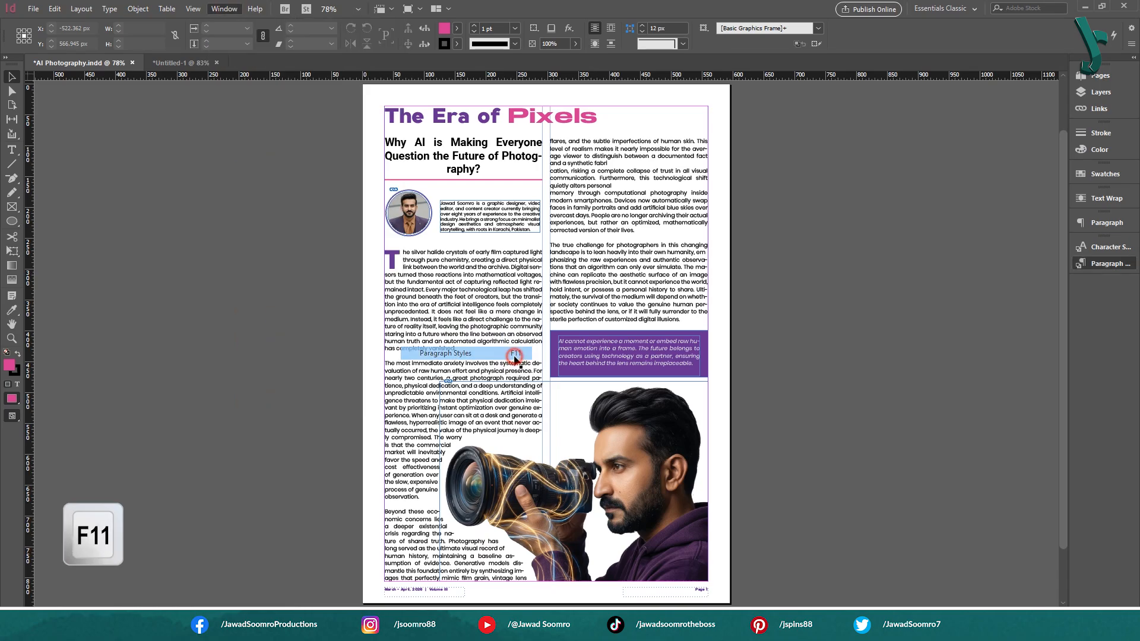
double_click(498, 159)
drag(482, 169, 386, 143)
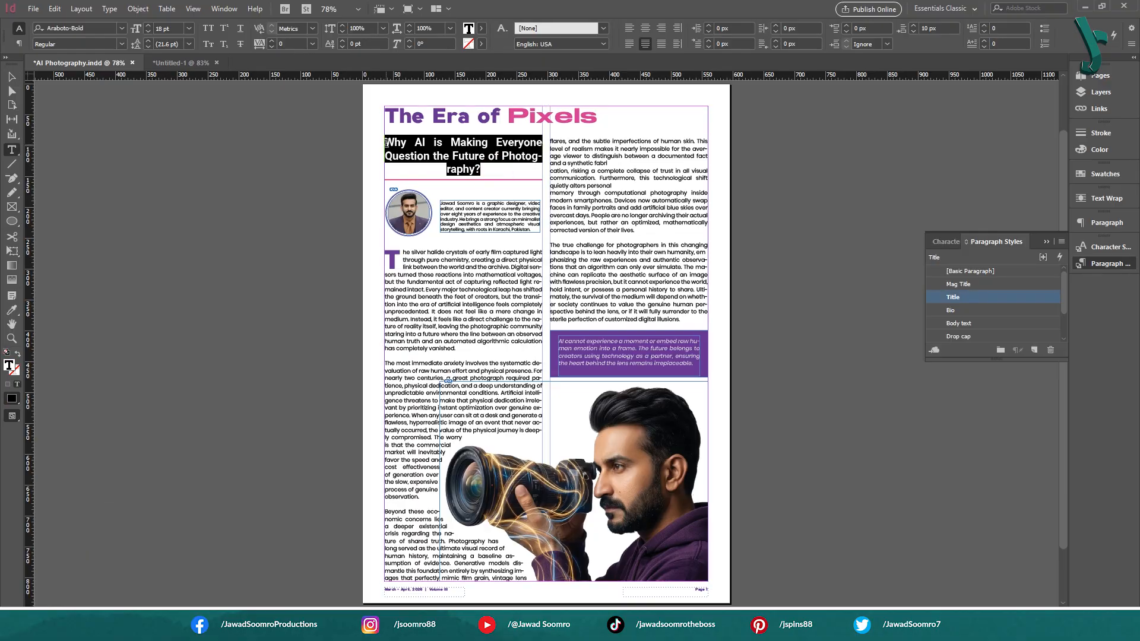
click(1033, 352)
click(965, 308)
text(Main )
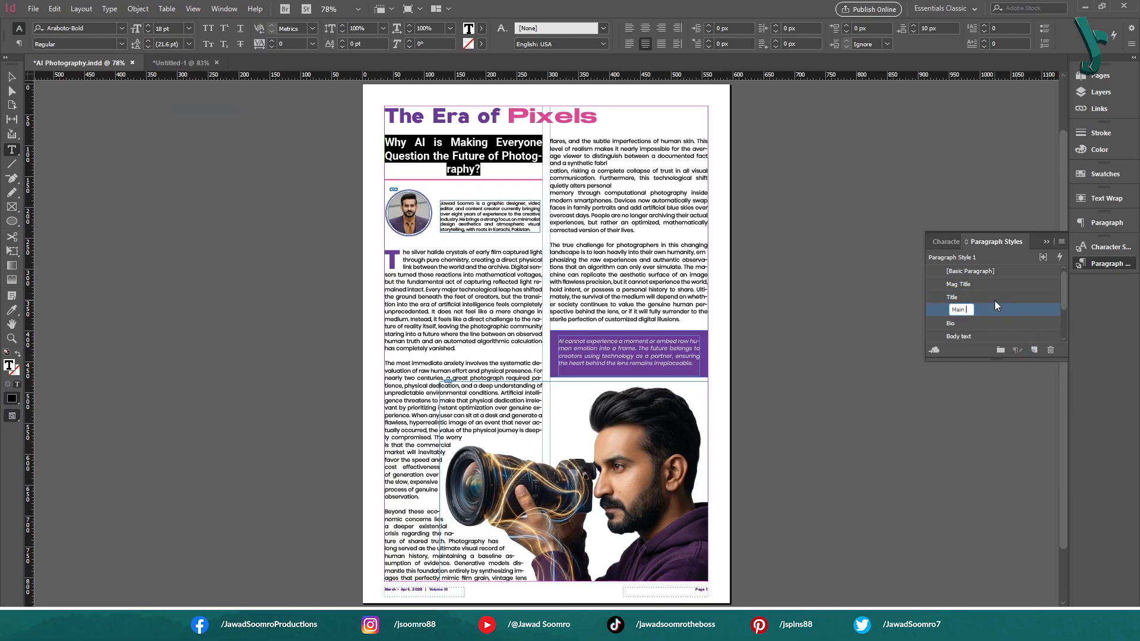
text(Title)
key(Return)
- Set the Main Title style's paragraph layout to Span Columns across all columns
double_click(994, 309)
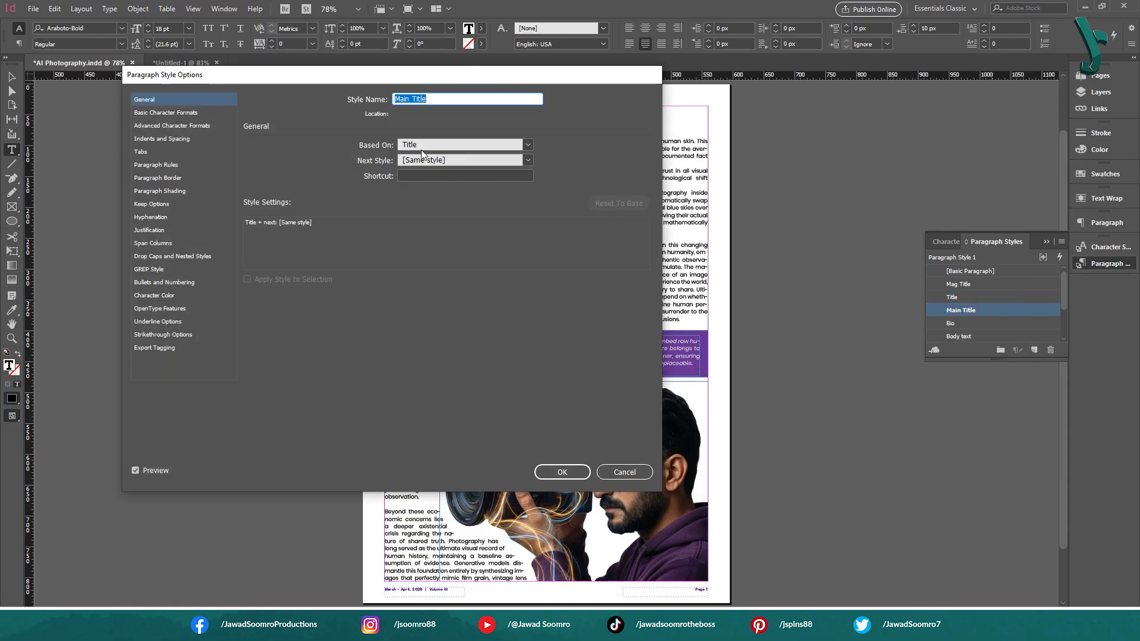
drag(313, 73, 702, 130)
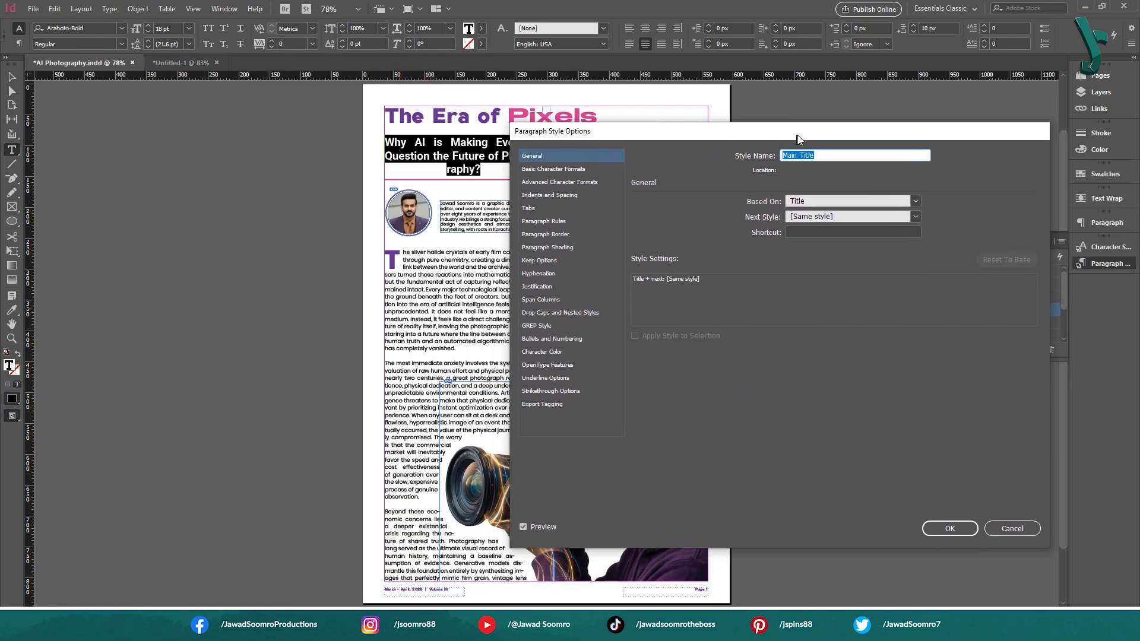
click(566, 166)
click(565, 181)
click(567, 194)
click(570, 208)
click(572, 219)
click(571, 232)
click(569, 245)
click(567, 259)
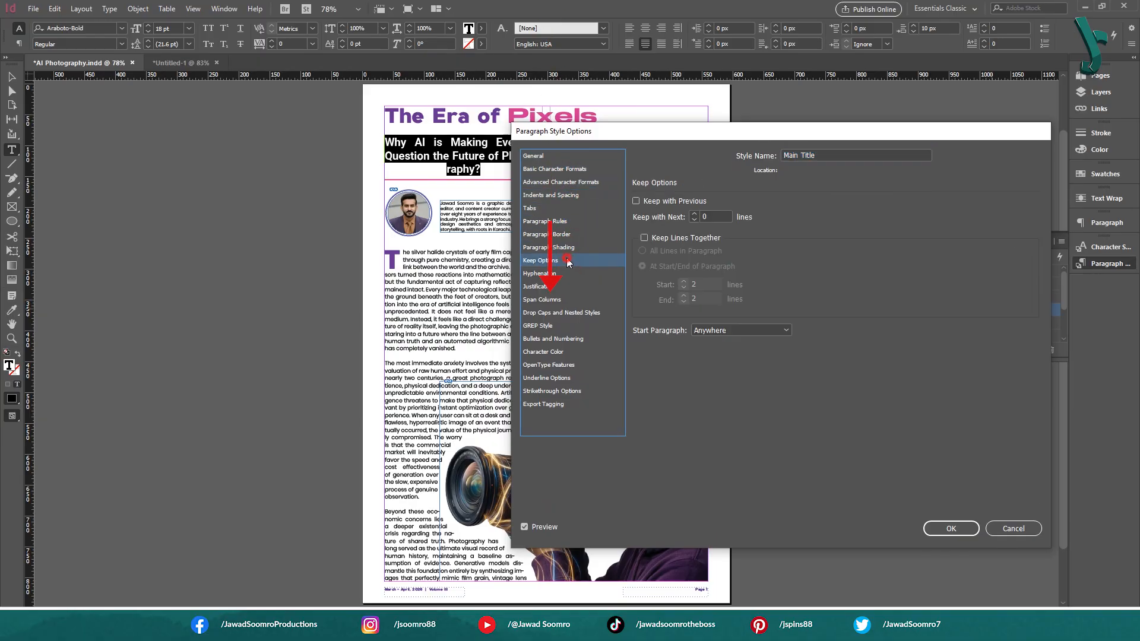
click(564, 273)
click(547, 287)
click(535, 300)
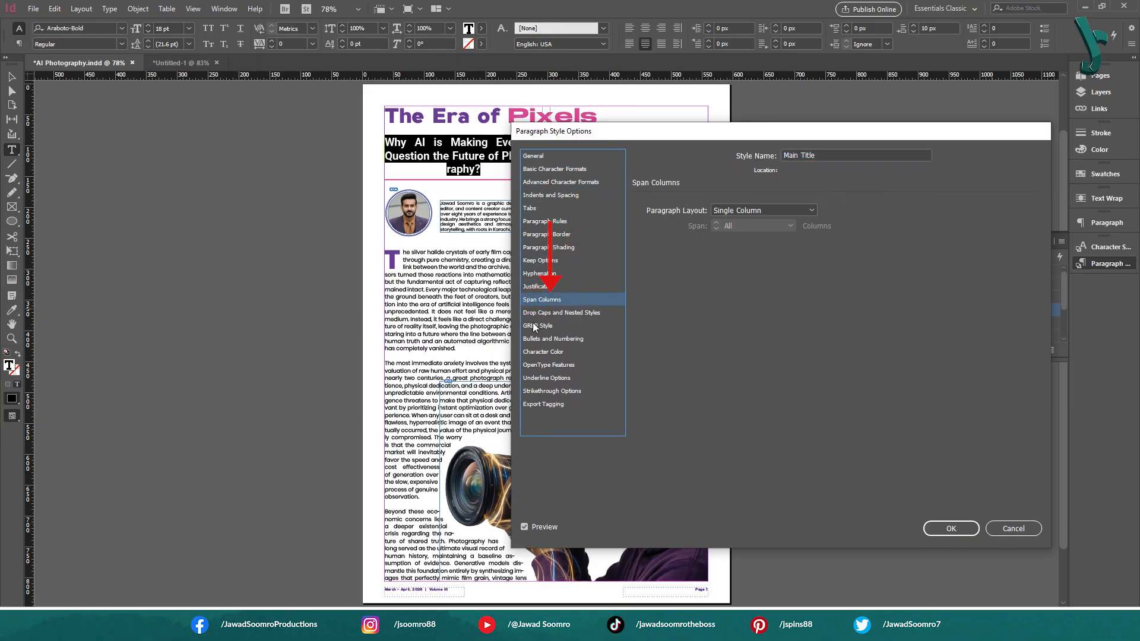
click(747, 212)
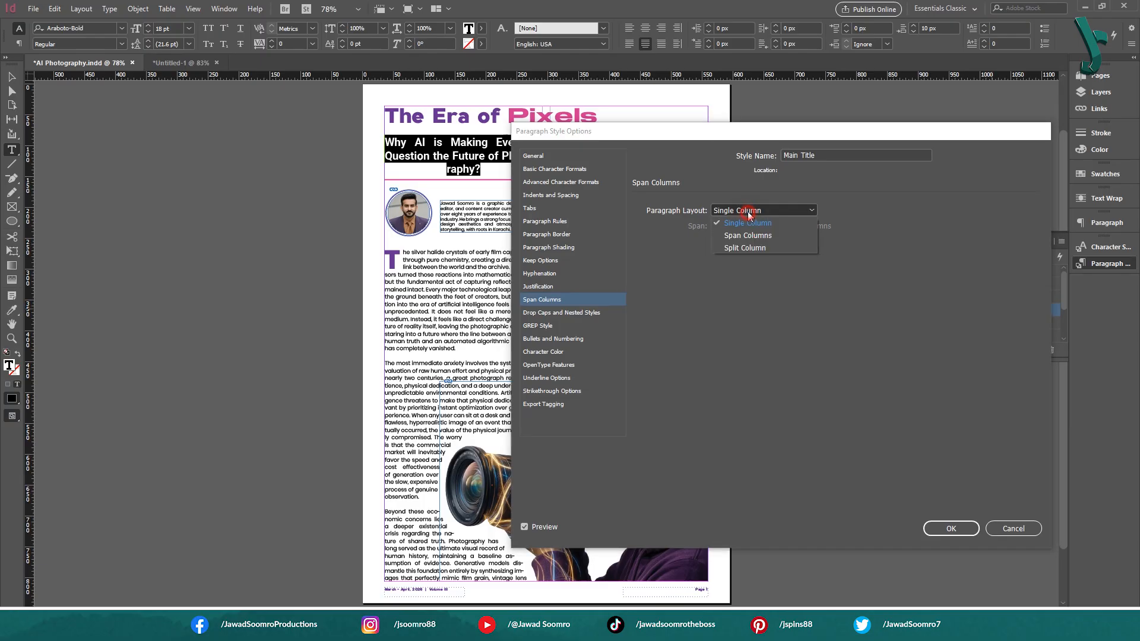
click(749, 235)
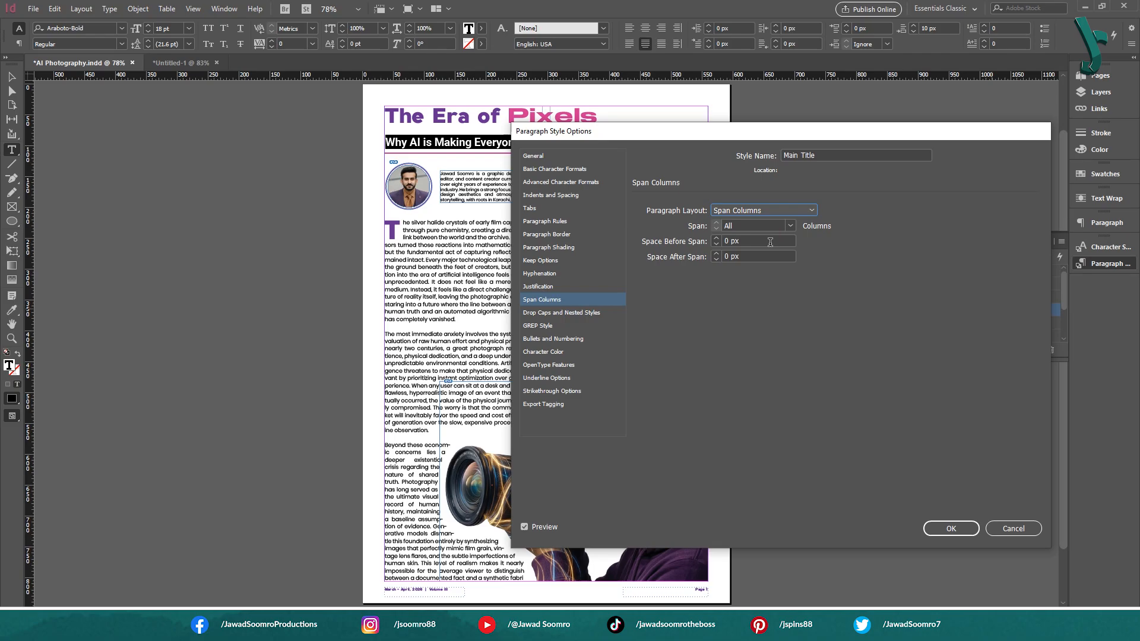
- Set the Main Title style's space after span to 12 px
double_click(729, 257)
text(12)
key(Tab)
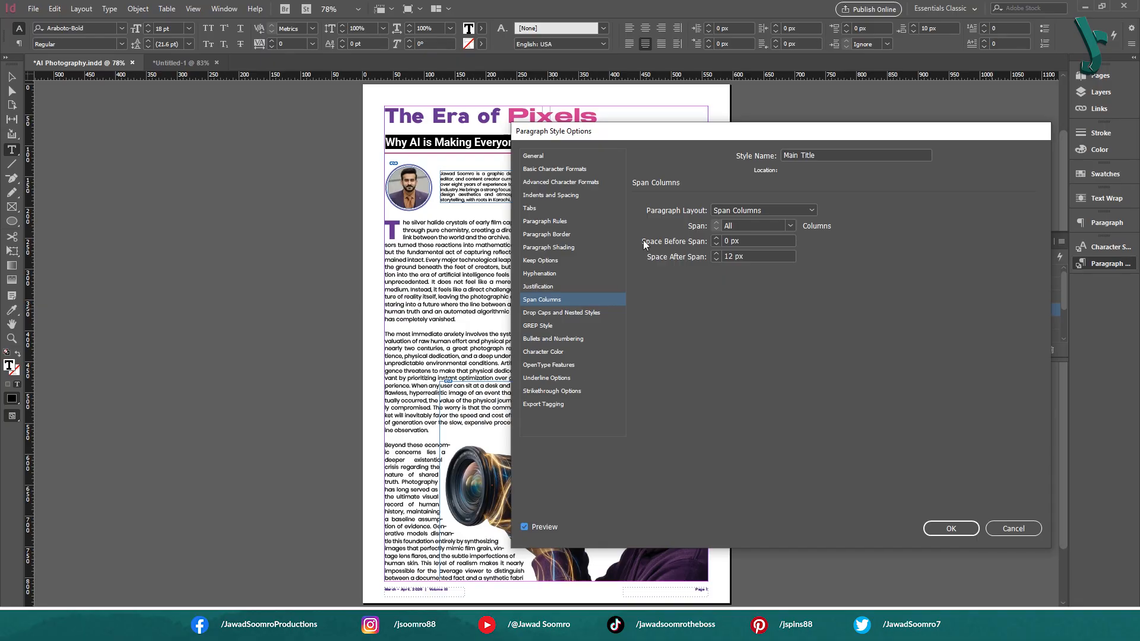
- Fine-tune the Main Title style's space after span to 10 px while previewing the page, and apply the style options
drag(647, 131, 835, 152)
click(903, 282)
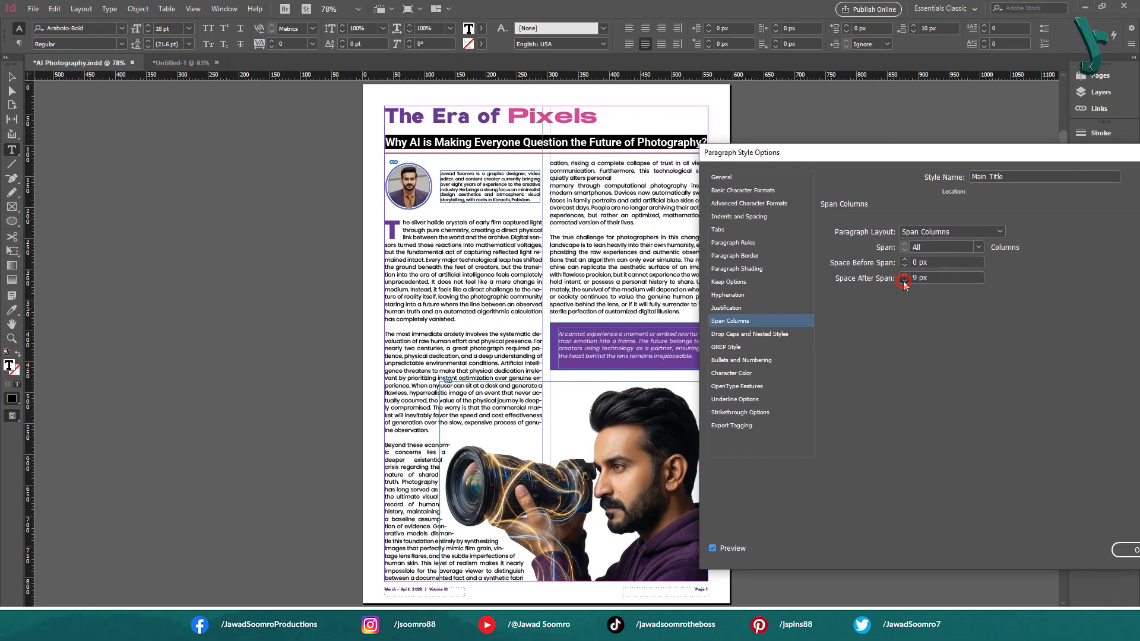
click(904, 275)
click(904, 275)
click(904, 274)
click(905, 280)
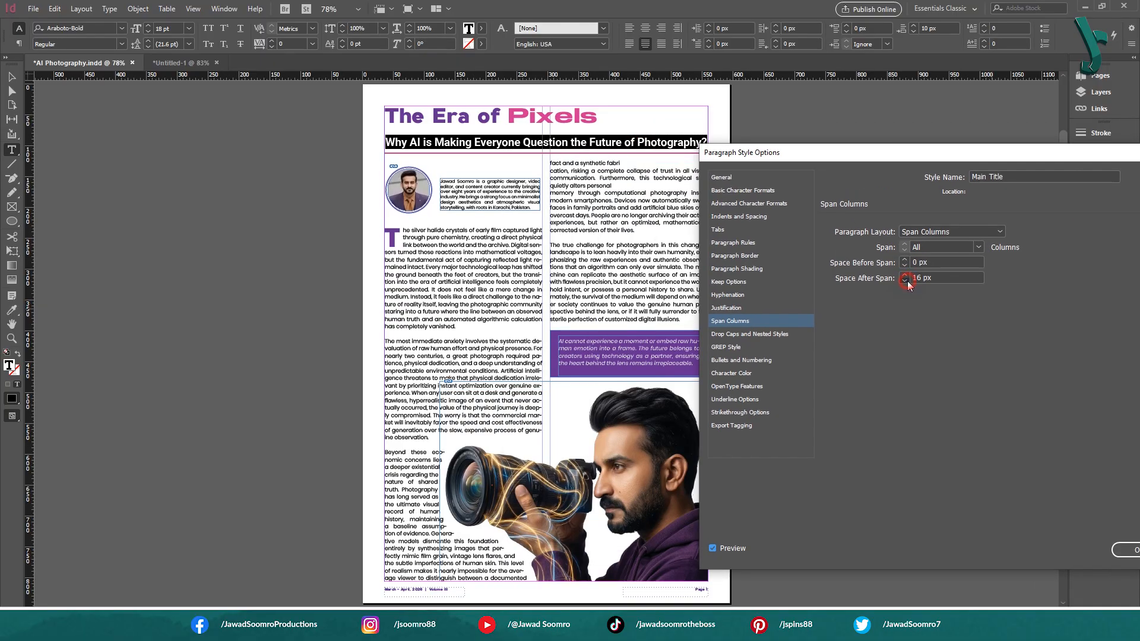
click(904, 280)
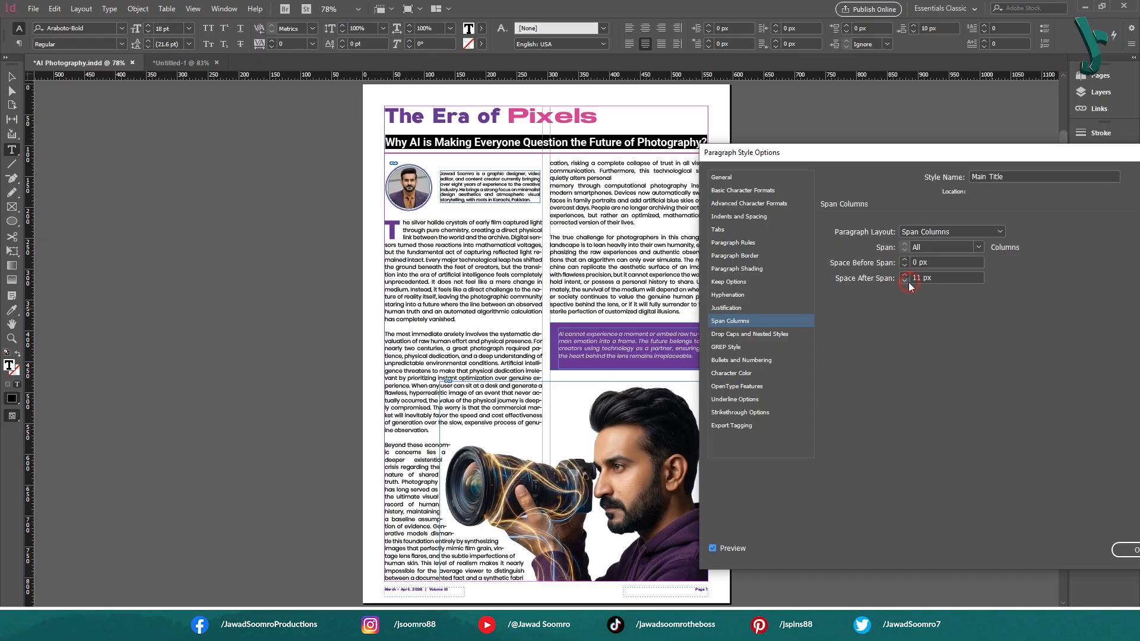
click(904, 280)
drag(965, 153, 671, 99)
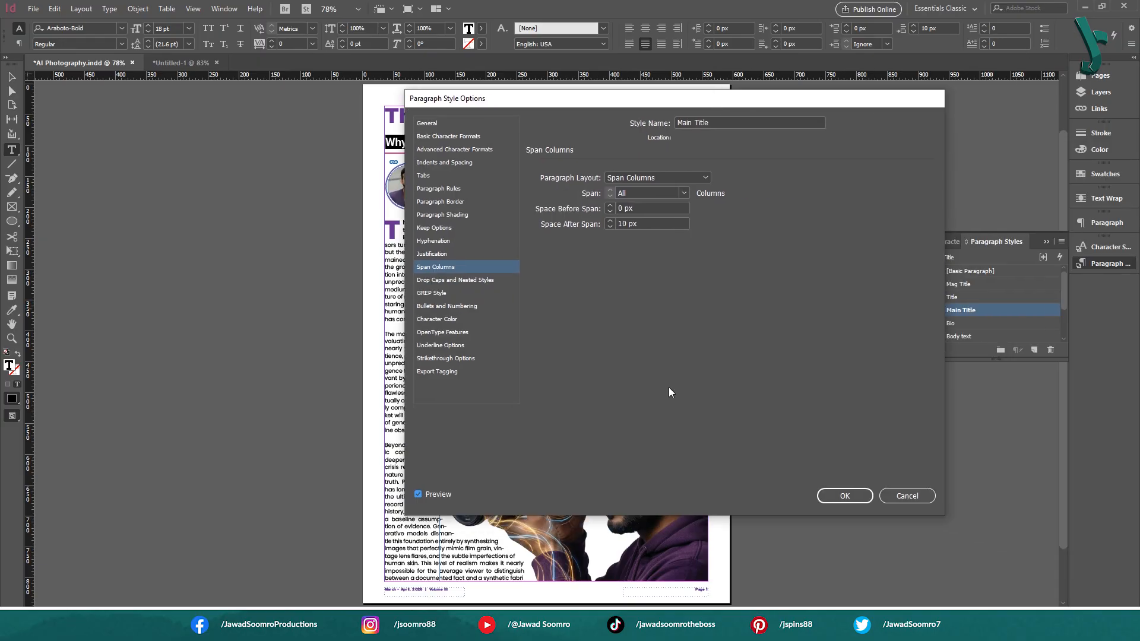
click(851, 502)
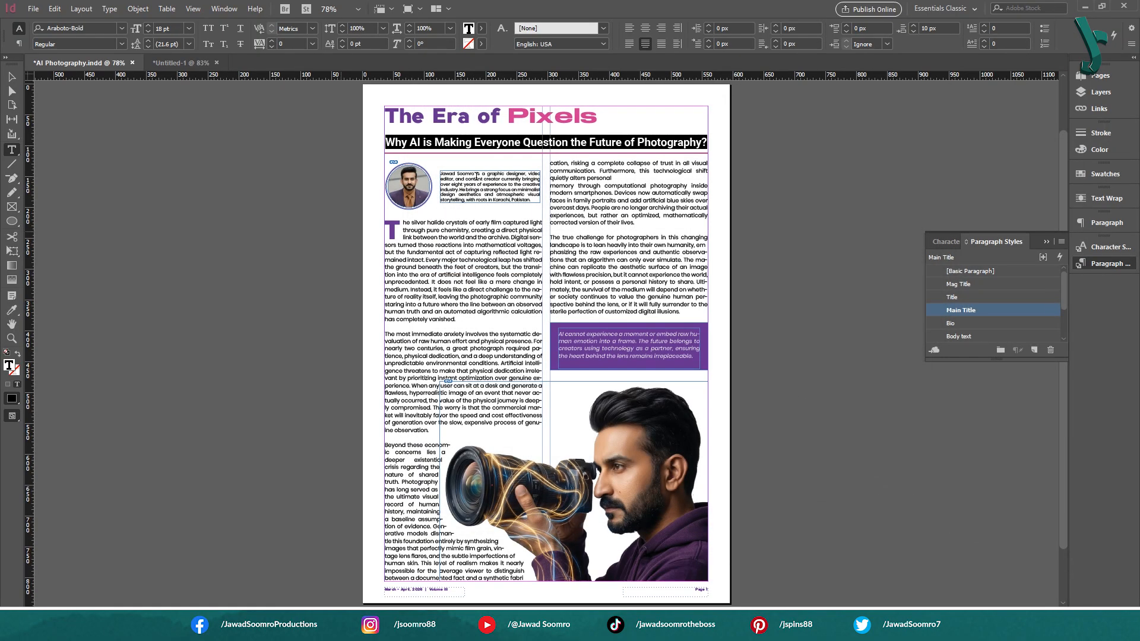
click(608, 141)
drag(579, 143, 524, 155)
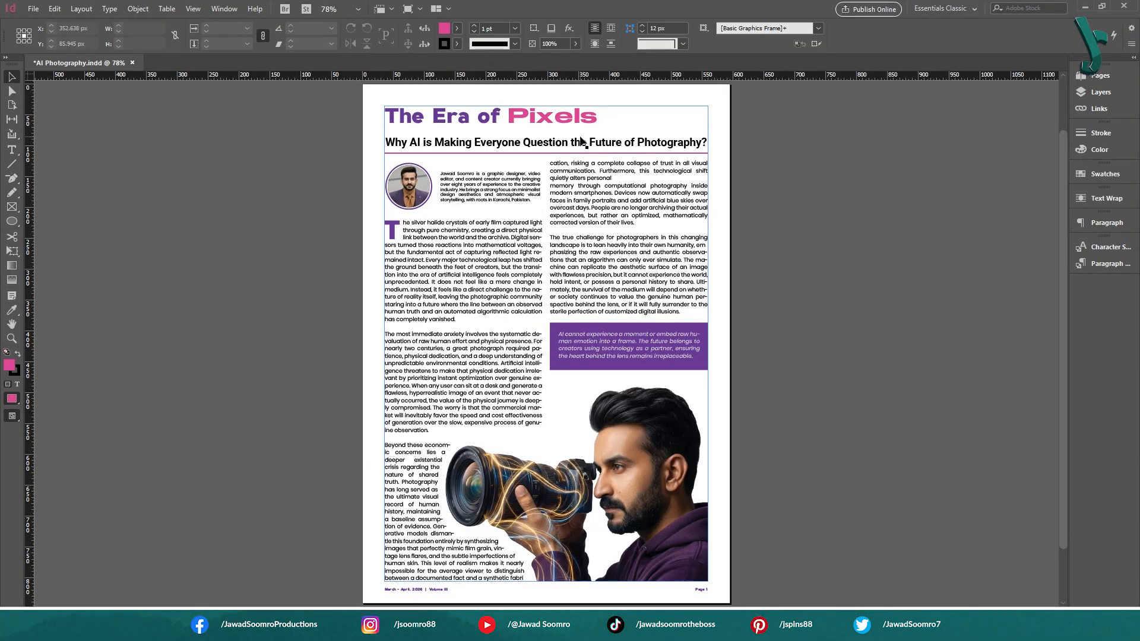
- Add the line "Next Level Skill" as a new paragraph below the headline, followed by two empty paragraphs
double_click(581, 137)
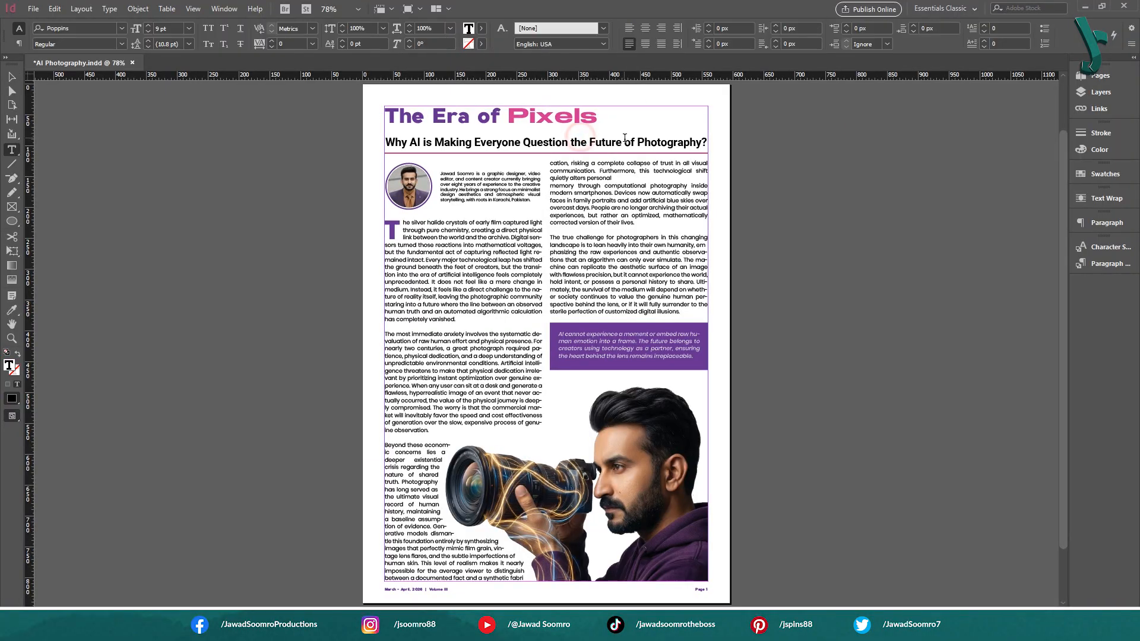
key(End)
key(Return)
text(Next)
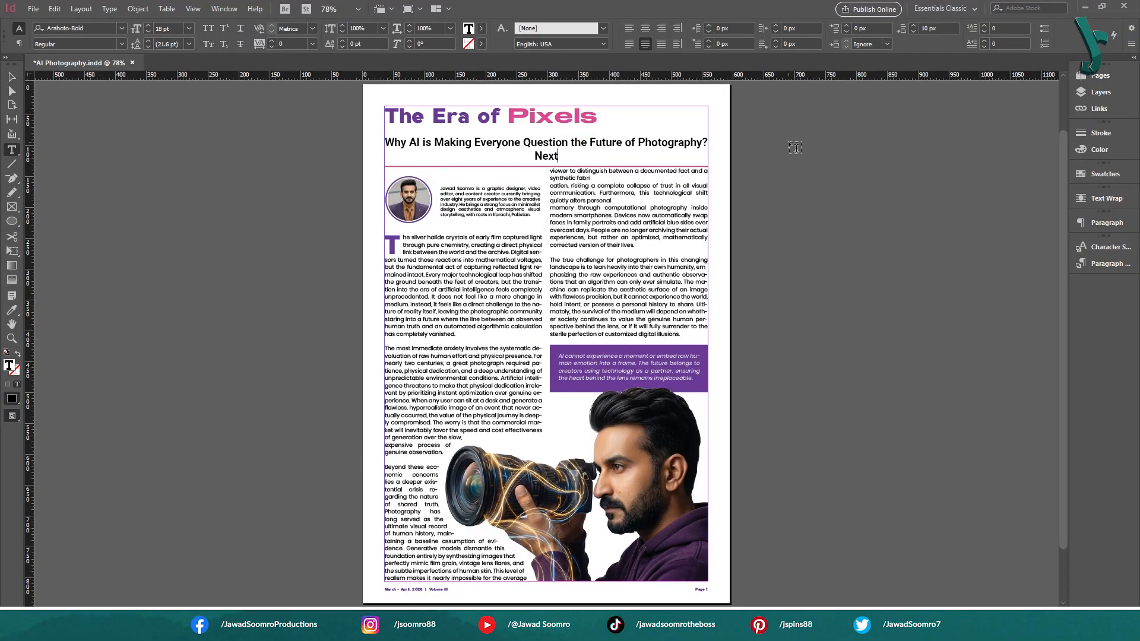
text( Level Skill)
key(Return)
key(Return)
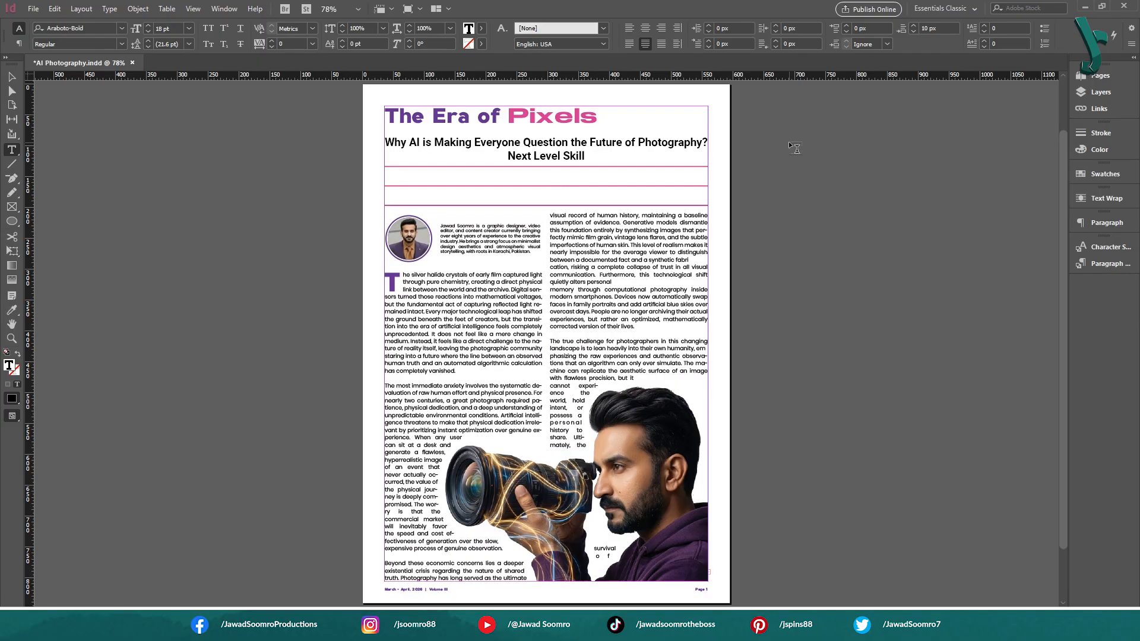
- Delete the "Next Level Skill" line and the empty paragraphs below the headline
key(BackSpace)
key(BackSpace)
key(BackSpace)
key(BackSpace)
key(BackSpace)
key(BackSpace)
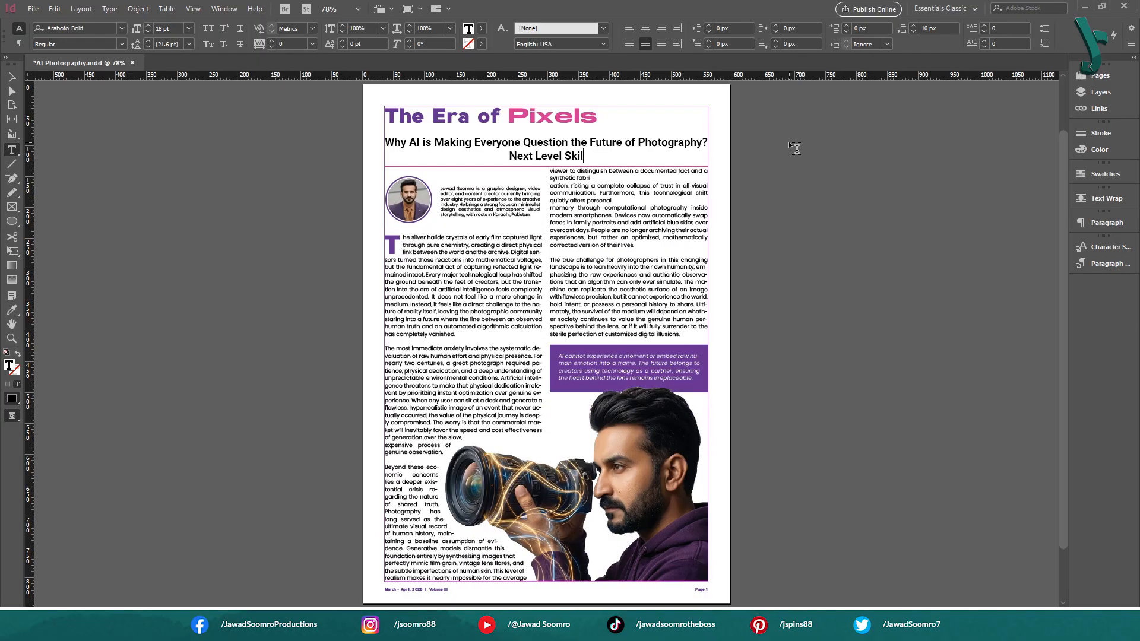
key(BackSpace)
key(BackSpace)
key(BackSpace)
key(BackSpace)
key(BackSpace)
key(BackSpace)
key(BackSpace)
key(BackSpace)
key(BackSpace)
key(BackSpace)
key(BackSpace)
key(BackSpace)
key(BackSpace)
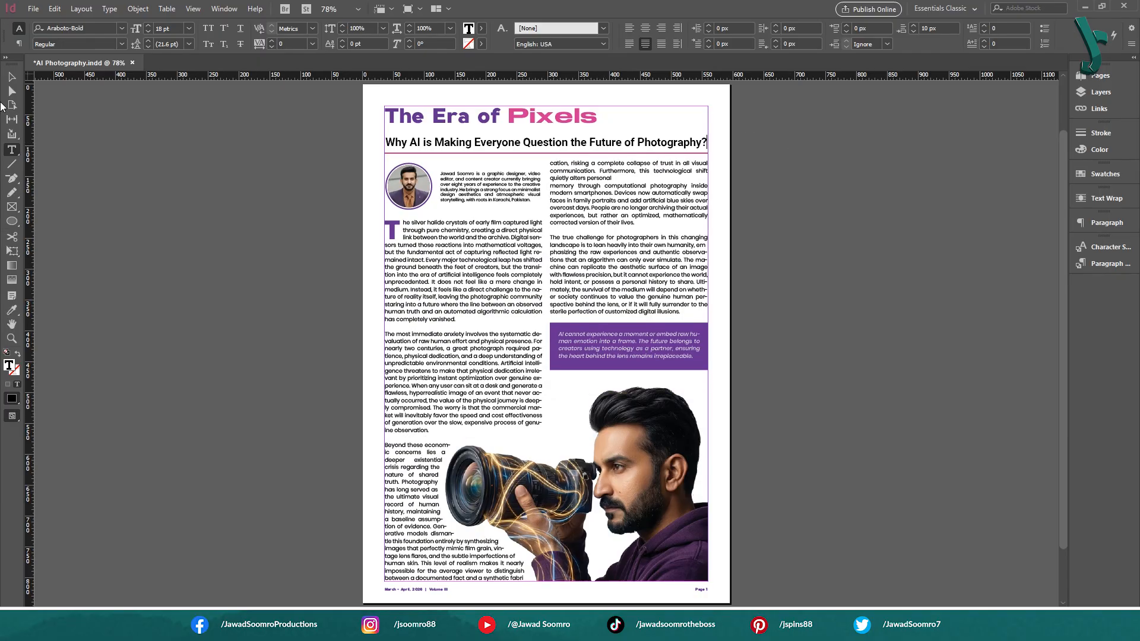
click(11, 77)
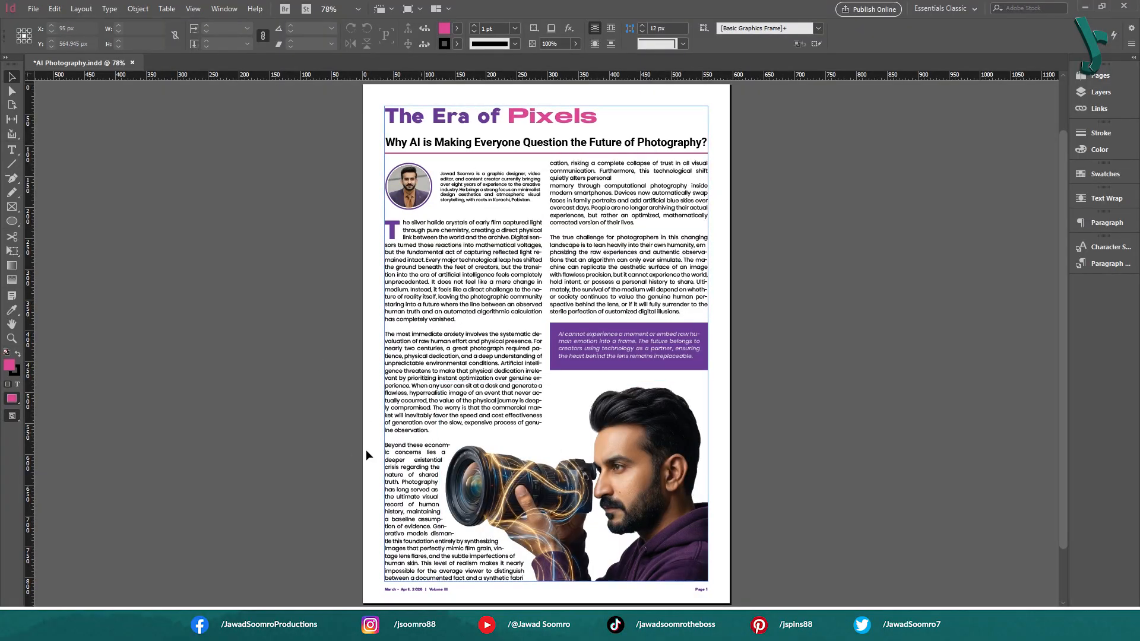
- Try moving the photographer image about 45 px left against the text wrap, and undo the move
scroll(437, 527, up, 4)
scroll(433, 506, down, 1)
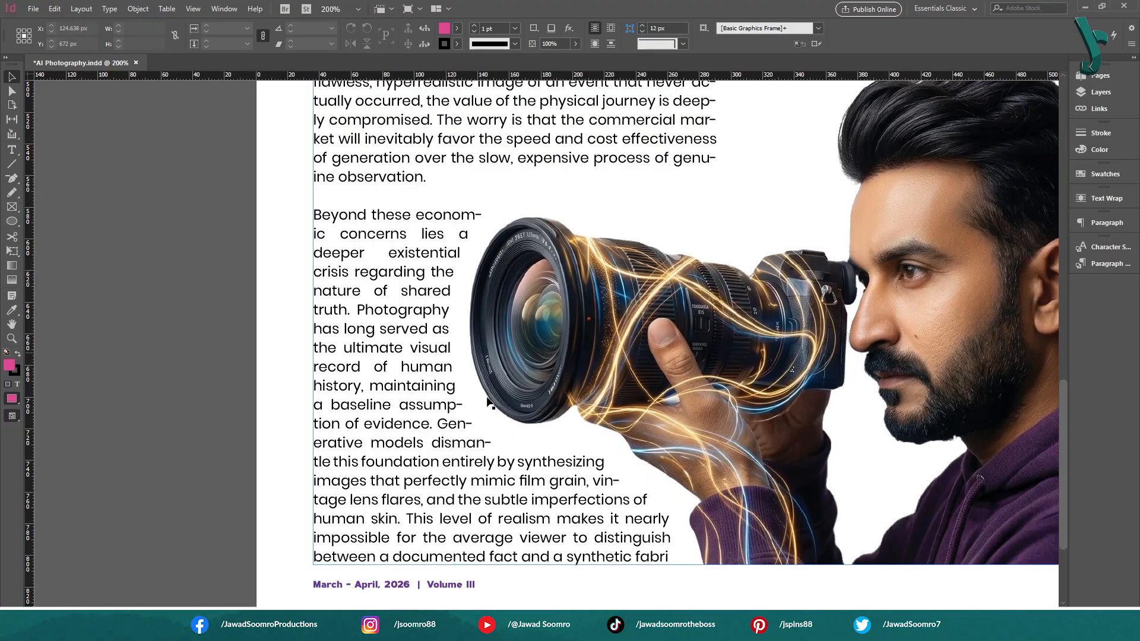
drag(651, 540, 644, 552)
key(ctrl+z)
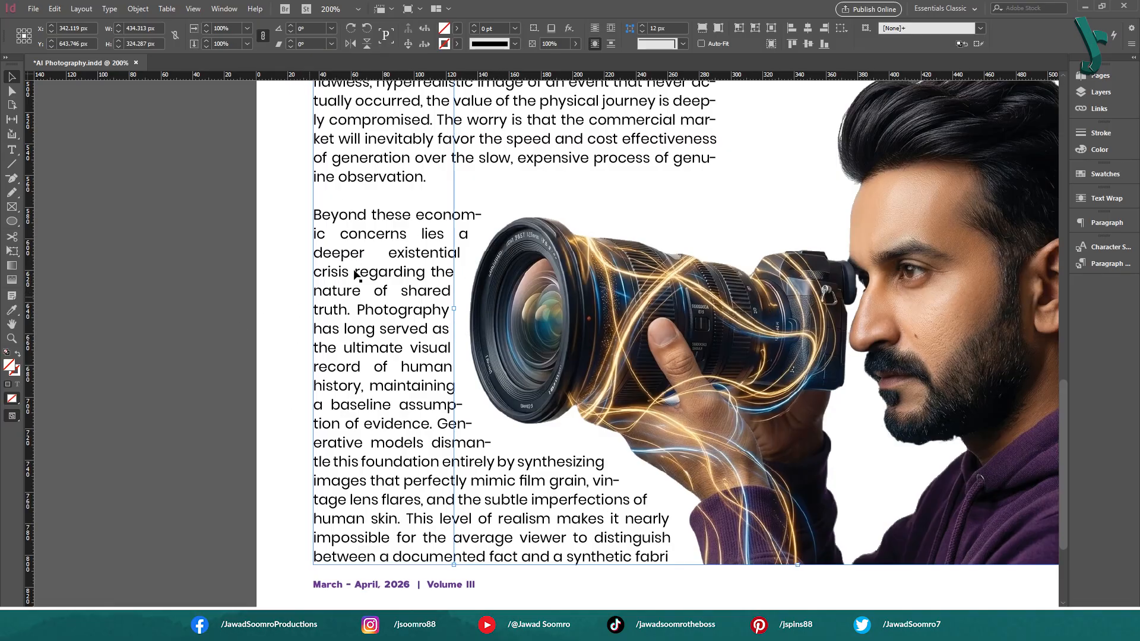
scroll(440, 267, down, 2)
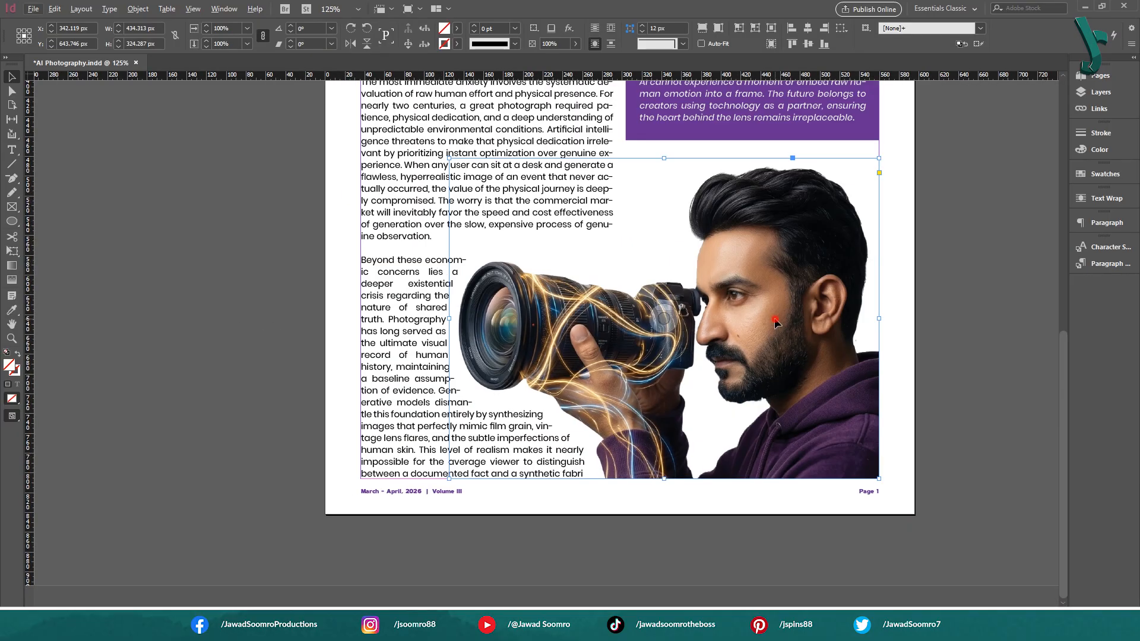
drag(774, 319, 685, 298)
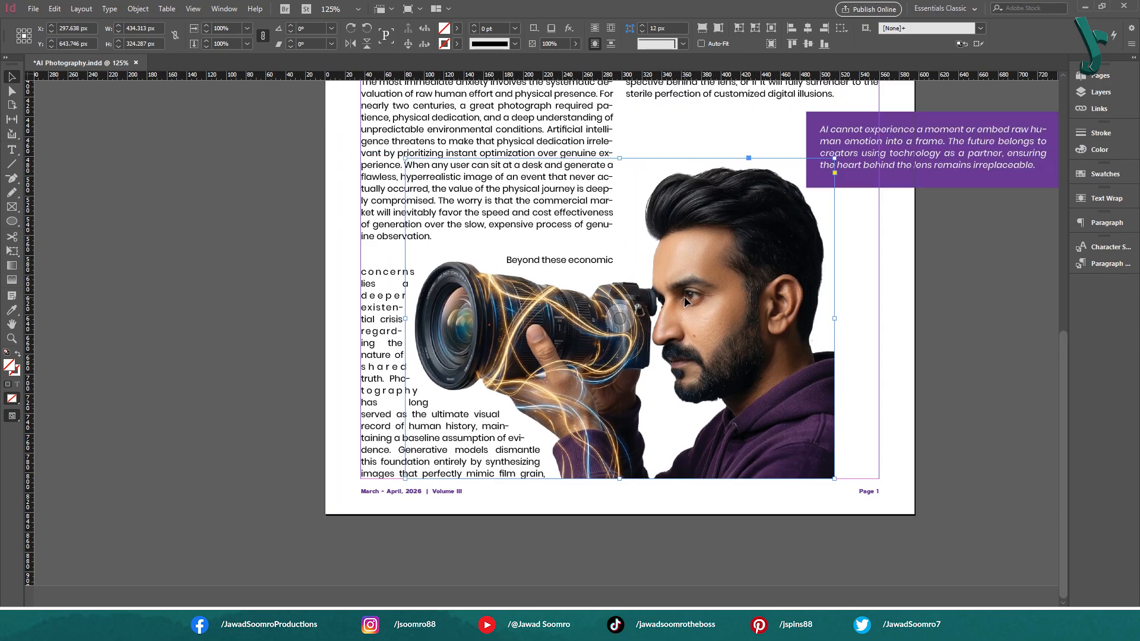
key(ctrl+z)
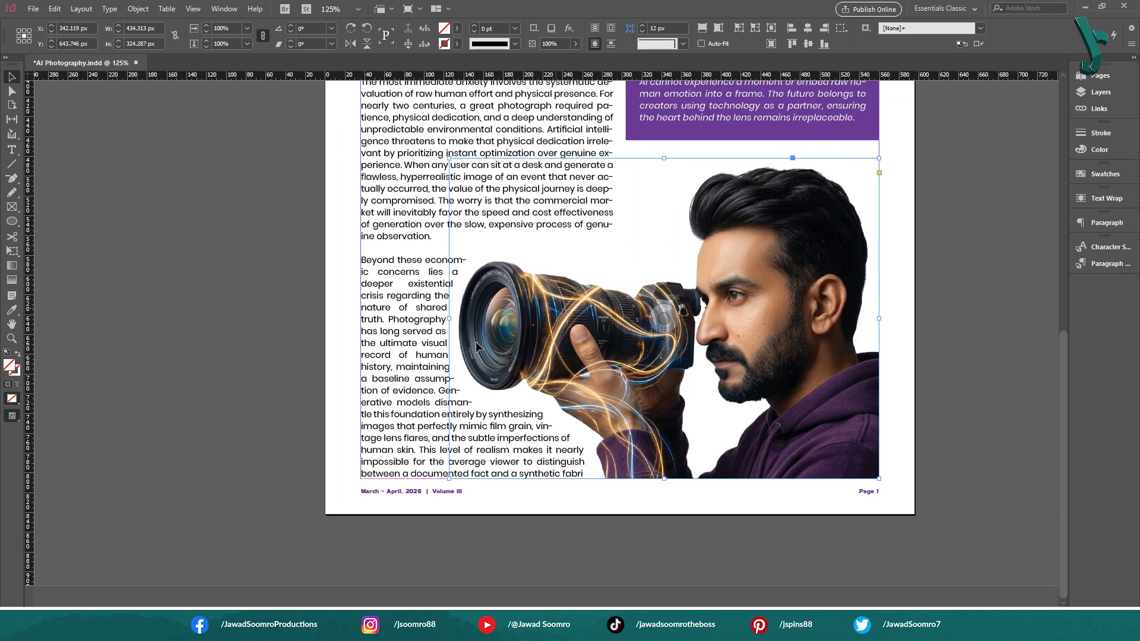
- Try the photographer image at several places over the article columns, undo all the moves, and deselect it
drag(679, 317, 620, 228)
key(ctrl+z)
key(ctrl+z)
drag(661, 386, 595, 240)
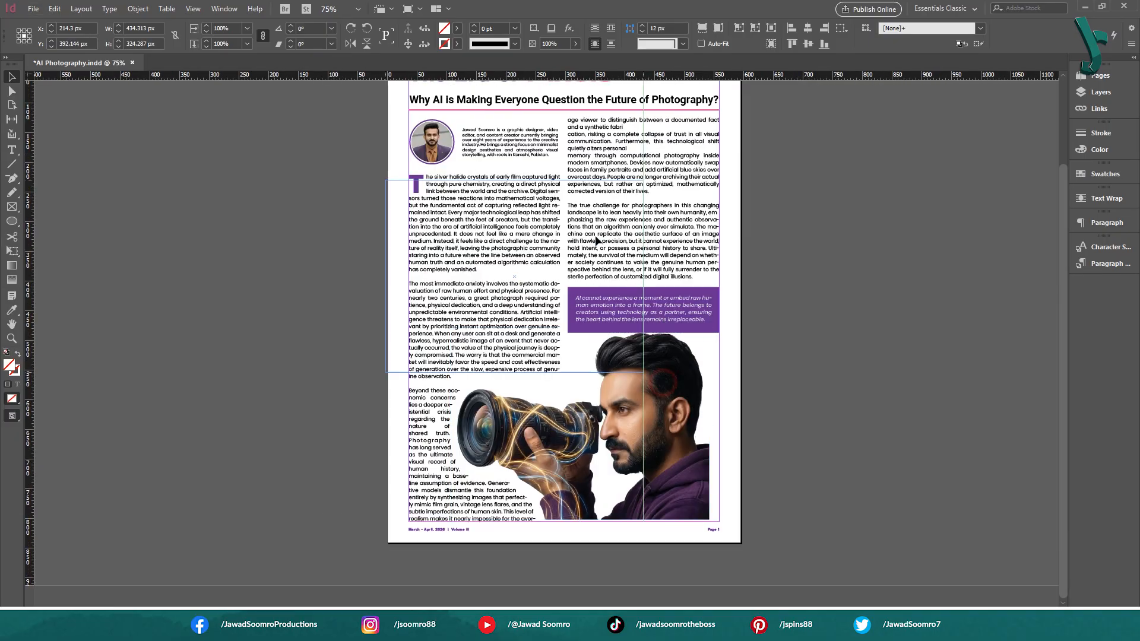
drag(606, 285, 620, 374)
key(ctrl+z)
key(ctrl+z)
key(ctrl+z)
key(ctrl+z)
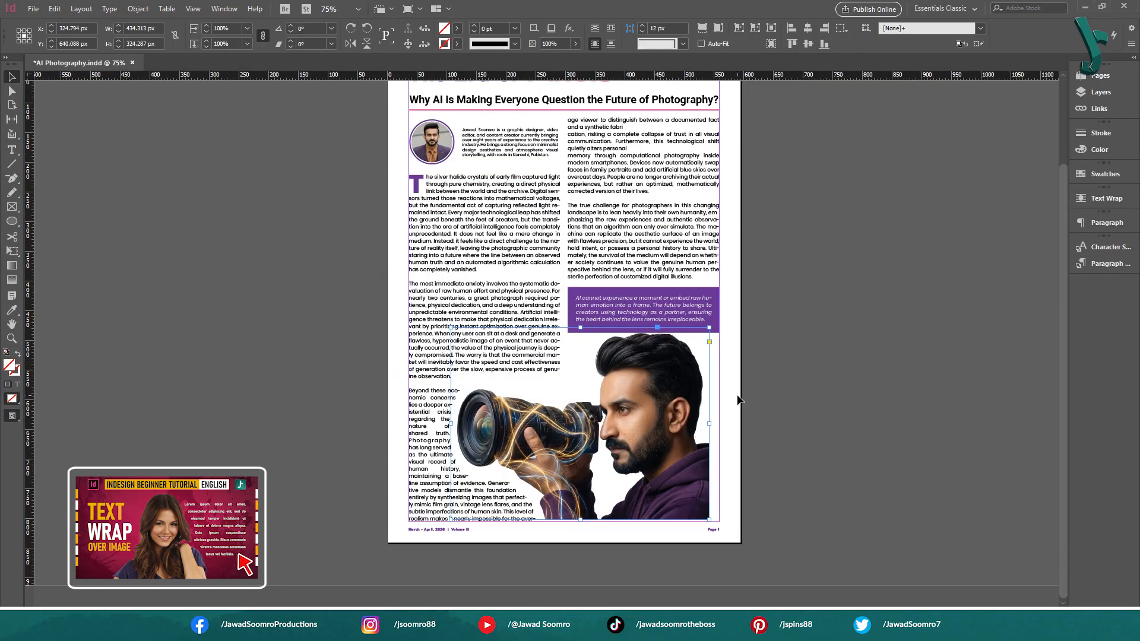
key(ctrl+z)
key(ctrl+z)
click(817, 381)
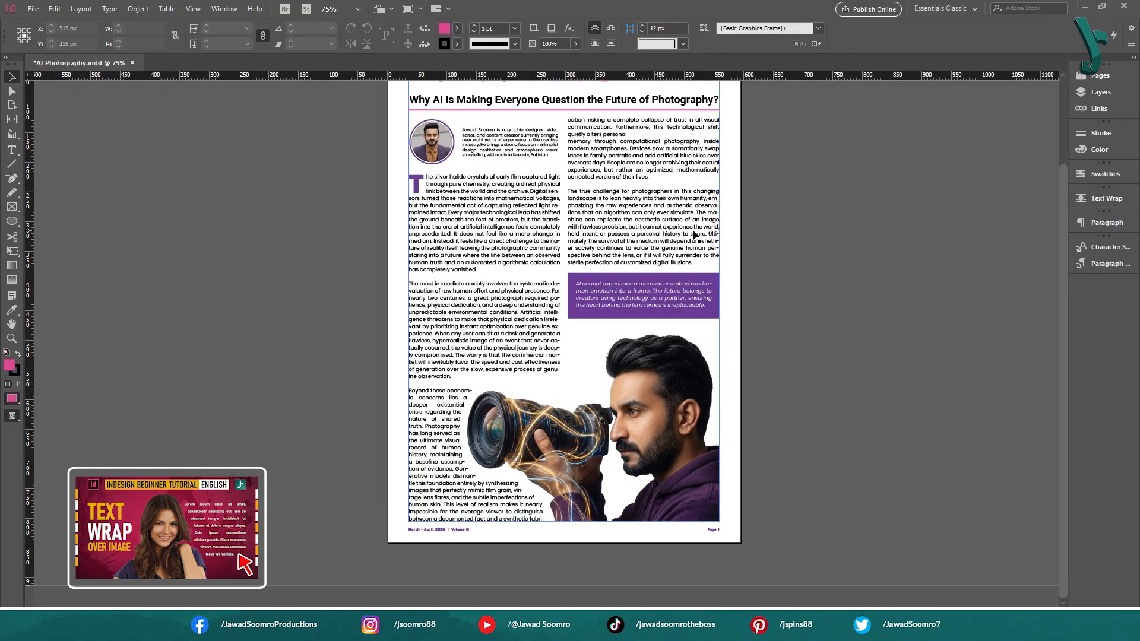
- Examine page 1's footer, from the issue date and volume text to the page number in the opposite corner
scroll(415, 552, up, 5)
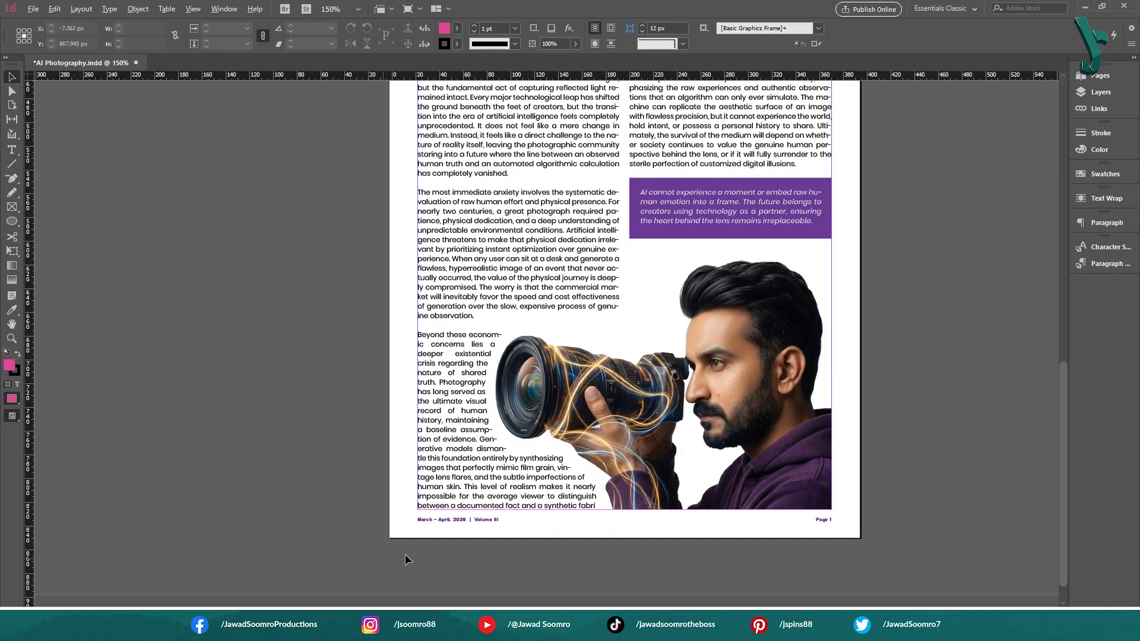
scroll(409, 466, up, 3)
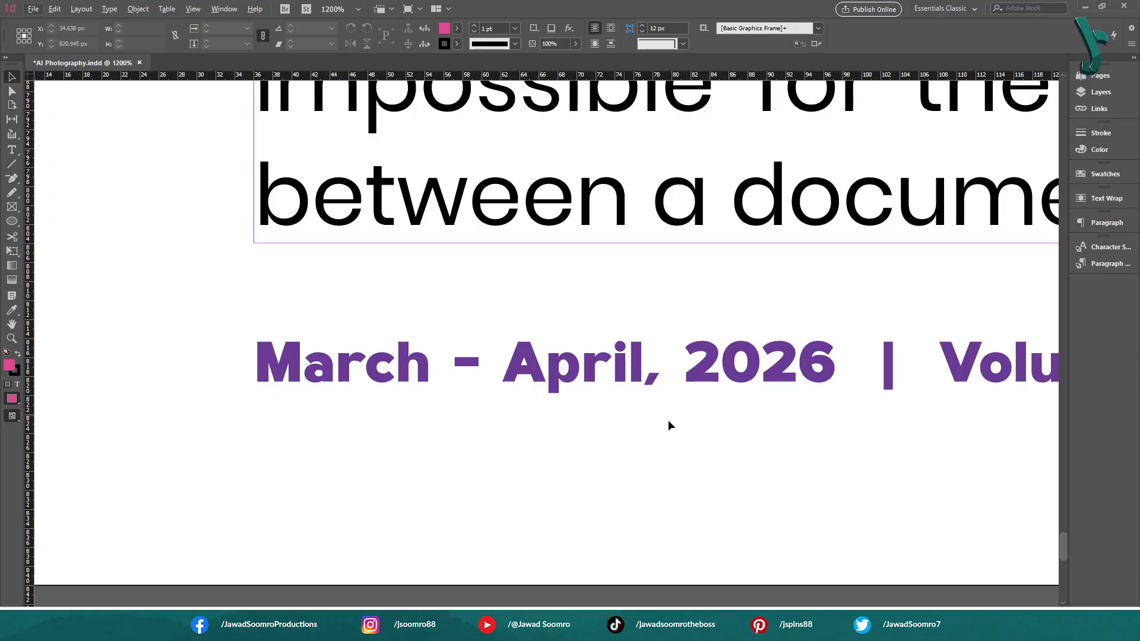
scroll(669, 426, down, 2)
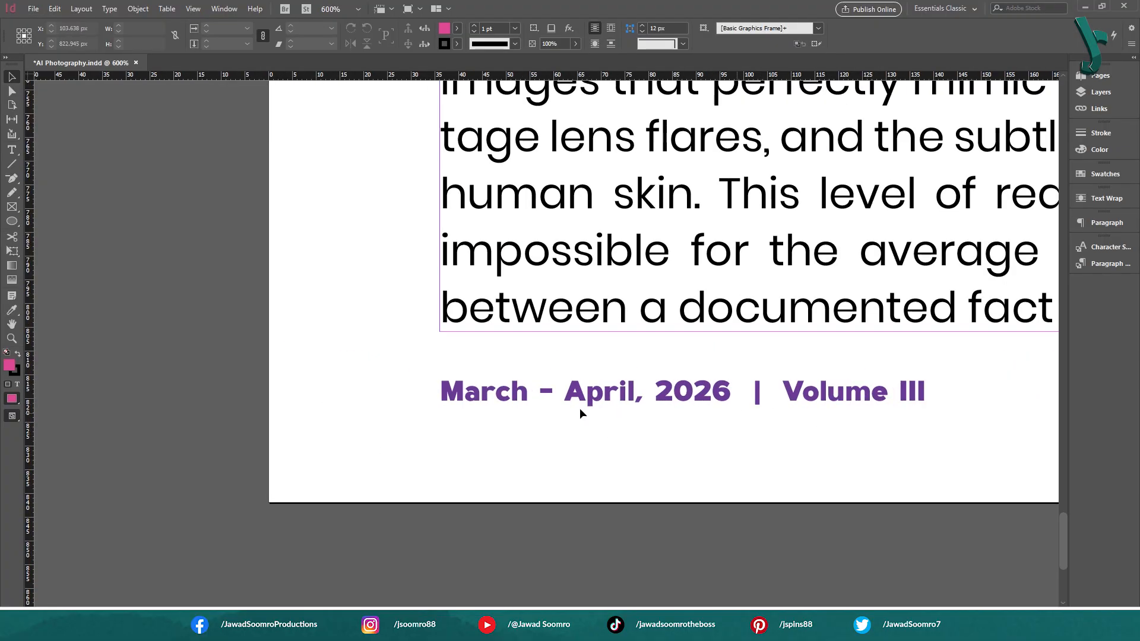
scroll(798, 415, down, 1)
drag(923, 460, 391, 449)
drag(847, 450, 308, 428)
drag(806, 455, 634, 449)
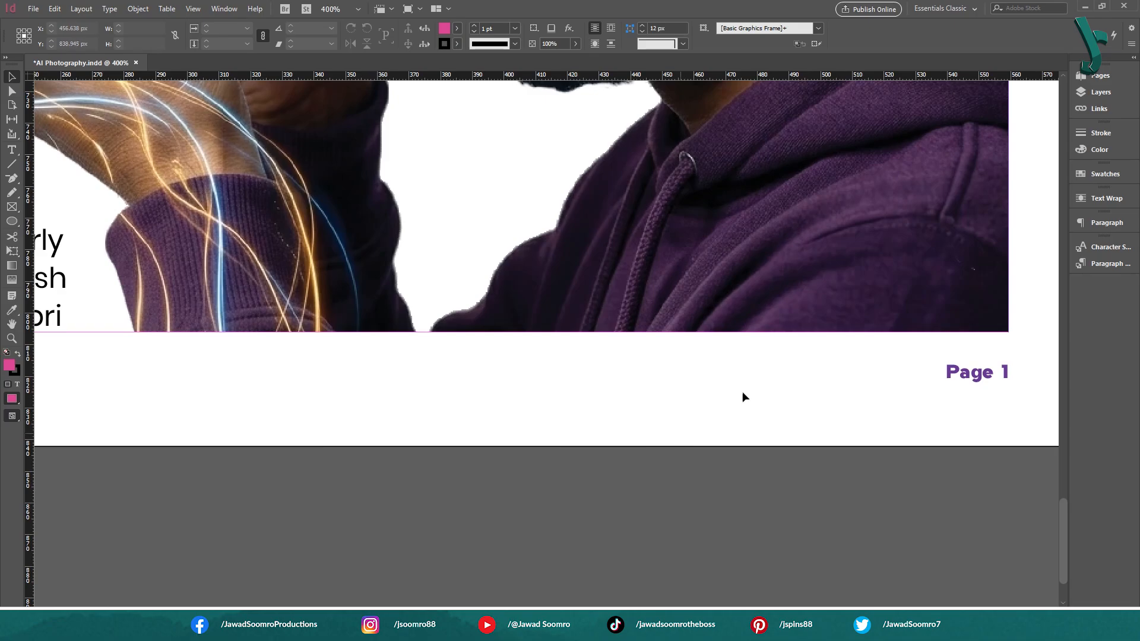
scroll(365, 342, down, 2)
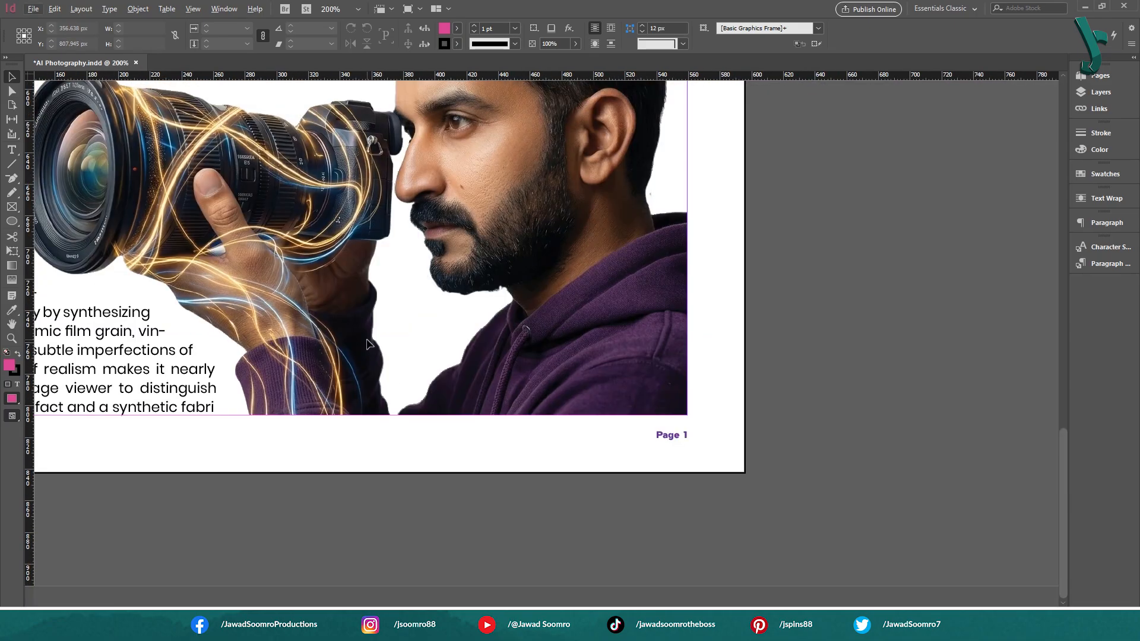
drag(437, 347, 840, 395)
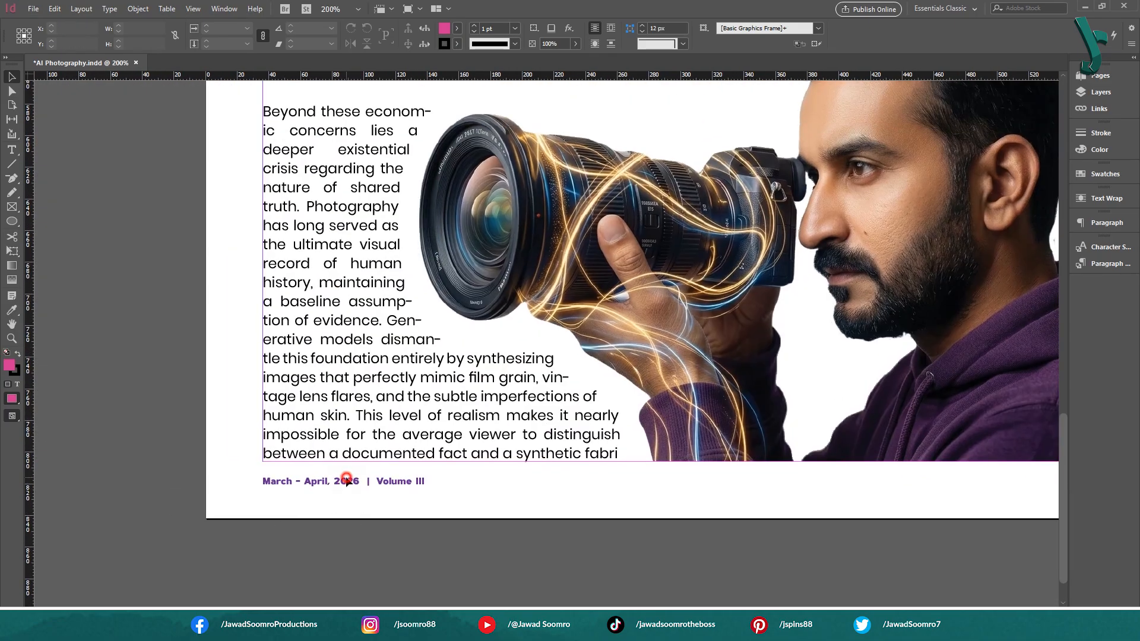
click(346, 480)
drag(489, 486, 146, 471)
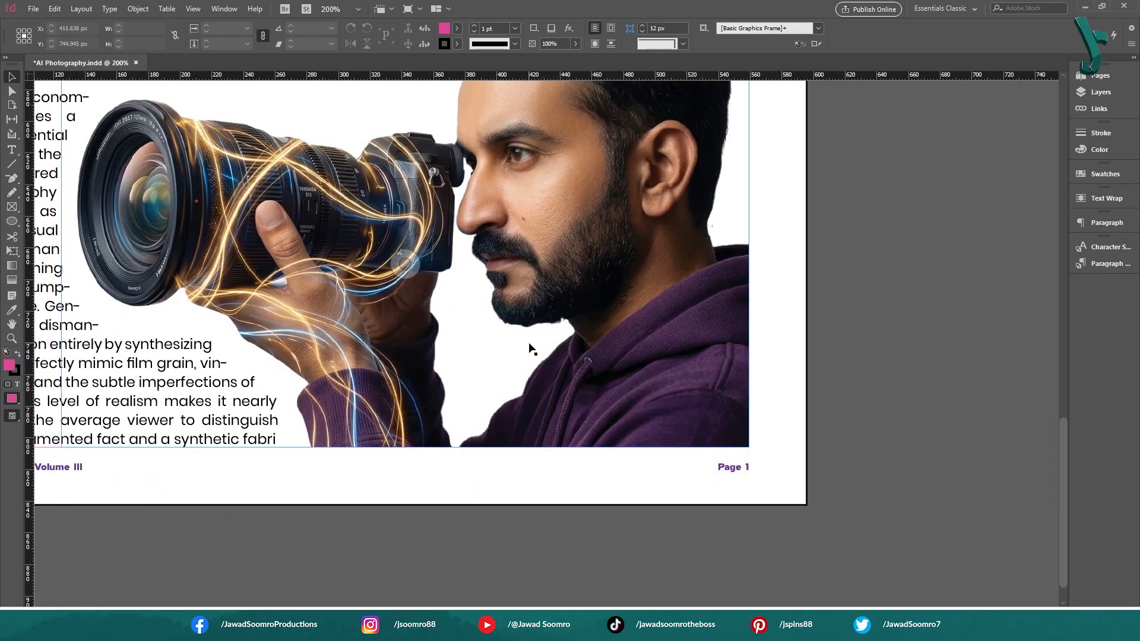
drag(533, 349, 553, 365)
key(p)
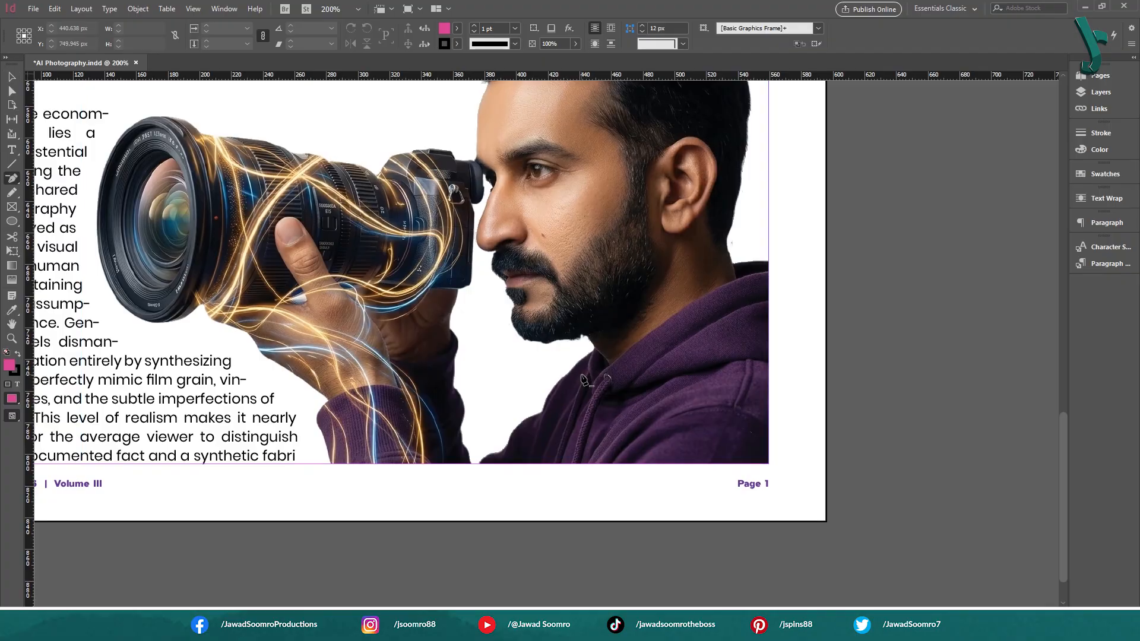
click(581, 378)
- Move the pasted footer text on page 2 down into the bottom margin
key(ctrl+0)
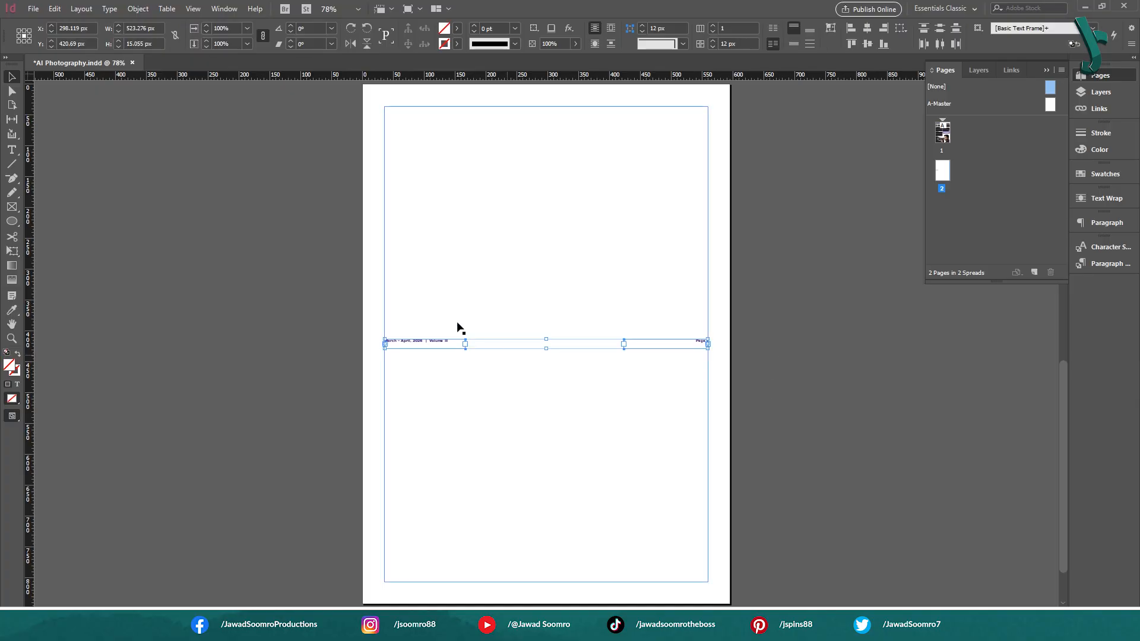
drag(439, 339, 425, 588)
click(847, 475)
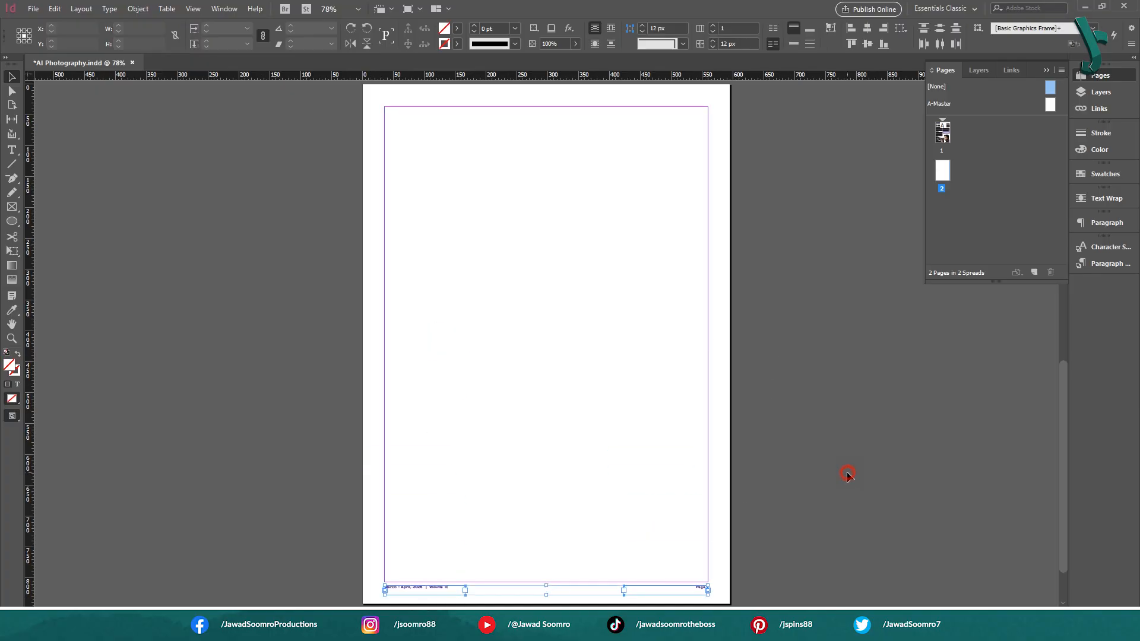
- Add pages 3 and 4, pasting the footer text on each and moving it into the bottom margin
click(1034, 272)
key(ctrl+v)
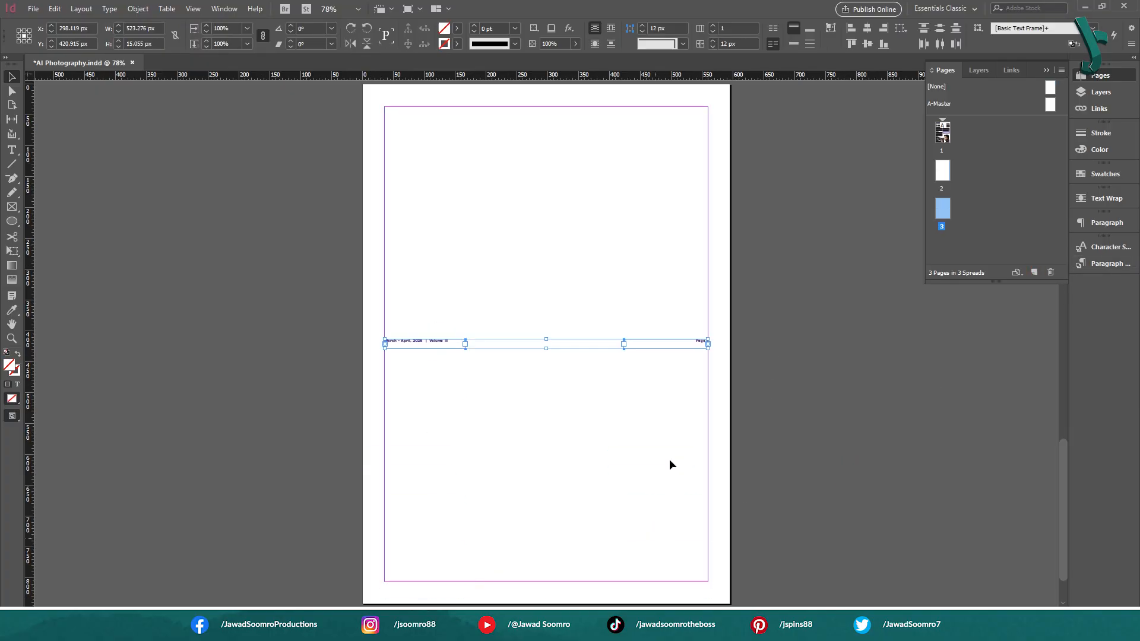
drag(693, 344, 678, 589)
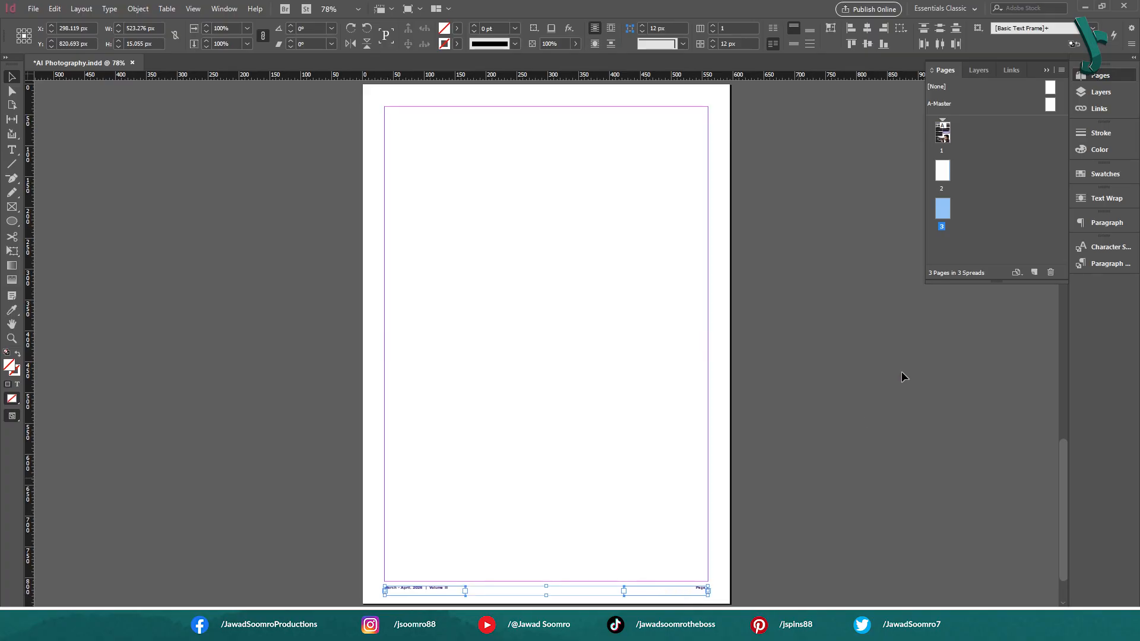
click(901, 372)
click(1050, 268)
key(ctrl+v)
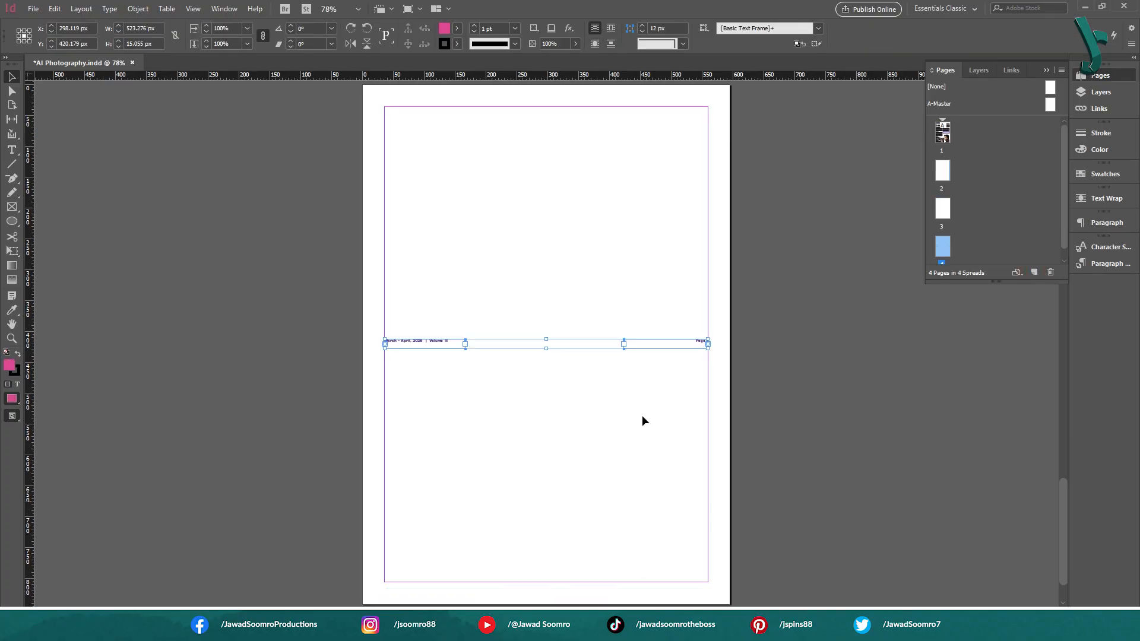
drag(695, 341, 695, 591)
drag(694, 587, 694, 587)
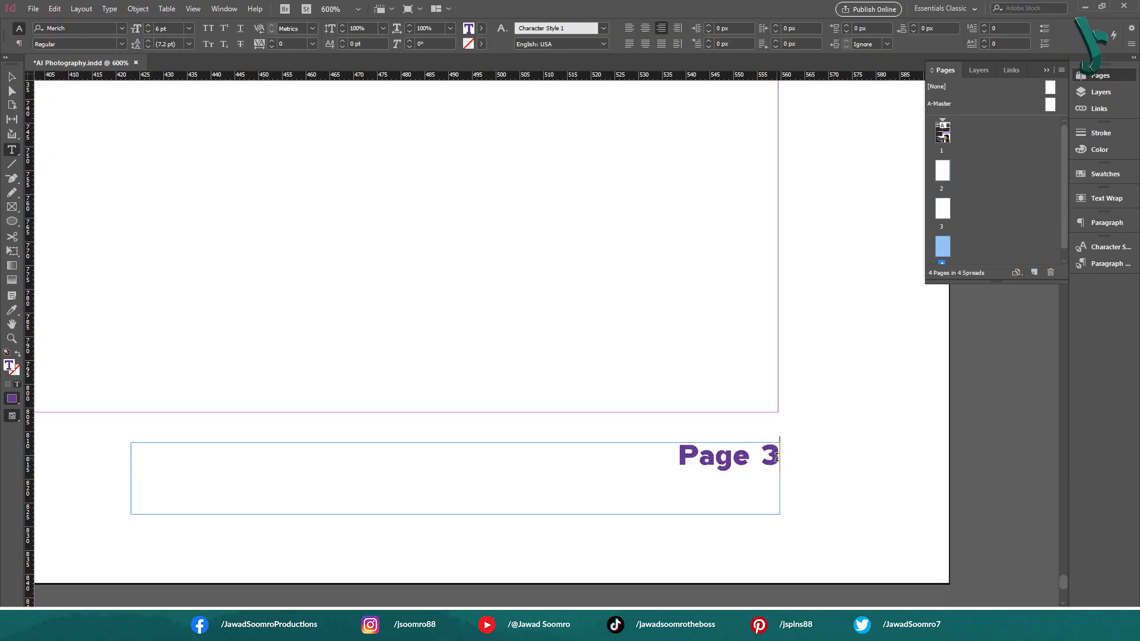
- Retype the page number in the third page's footer as 2
scroll(777, 457, up, 10)
double_click(773, 440)
text(2)
scroll(778, 366, up, 10)
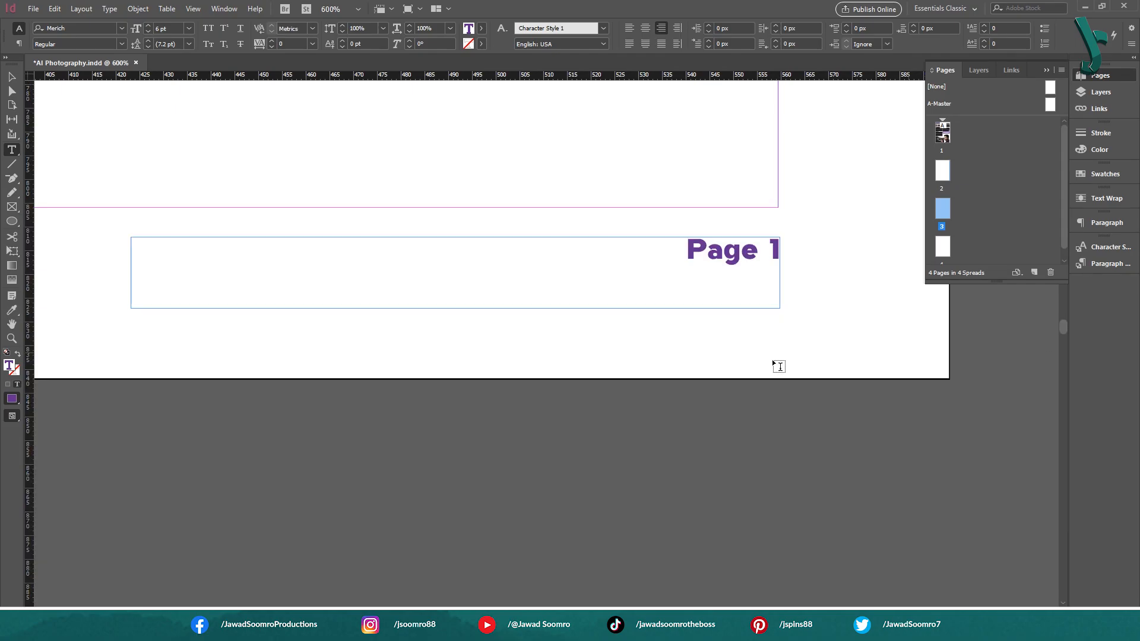
click(12, 77)
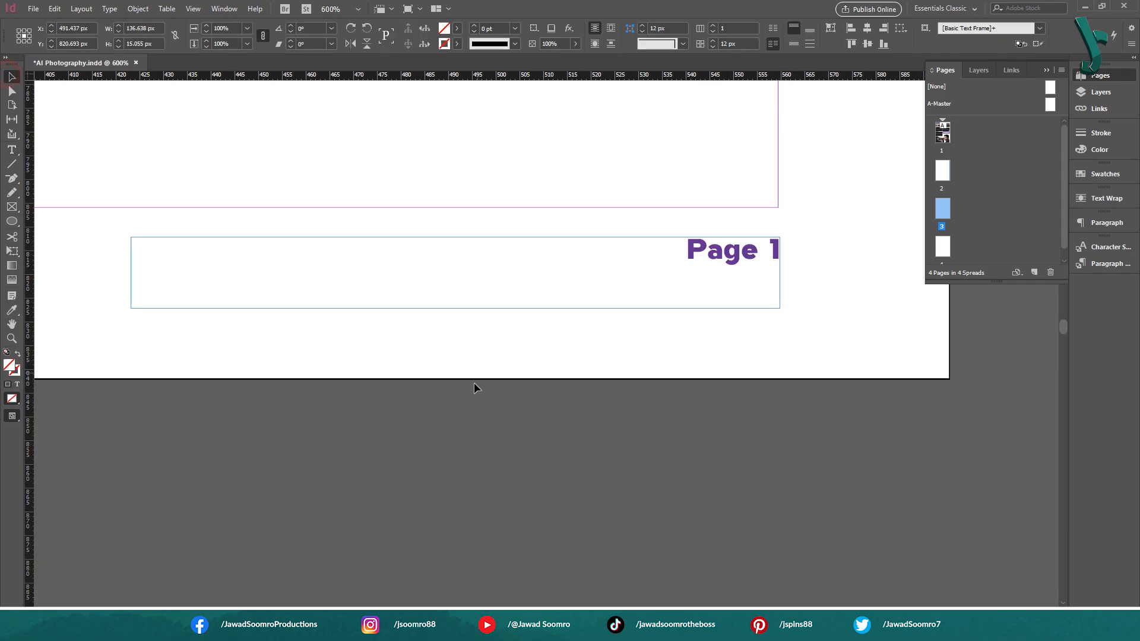
click(474, 382)
scroll(474, 383, down, 9)
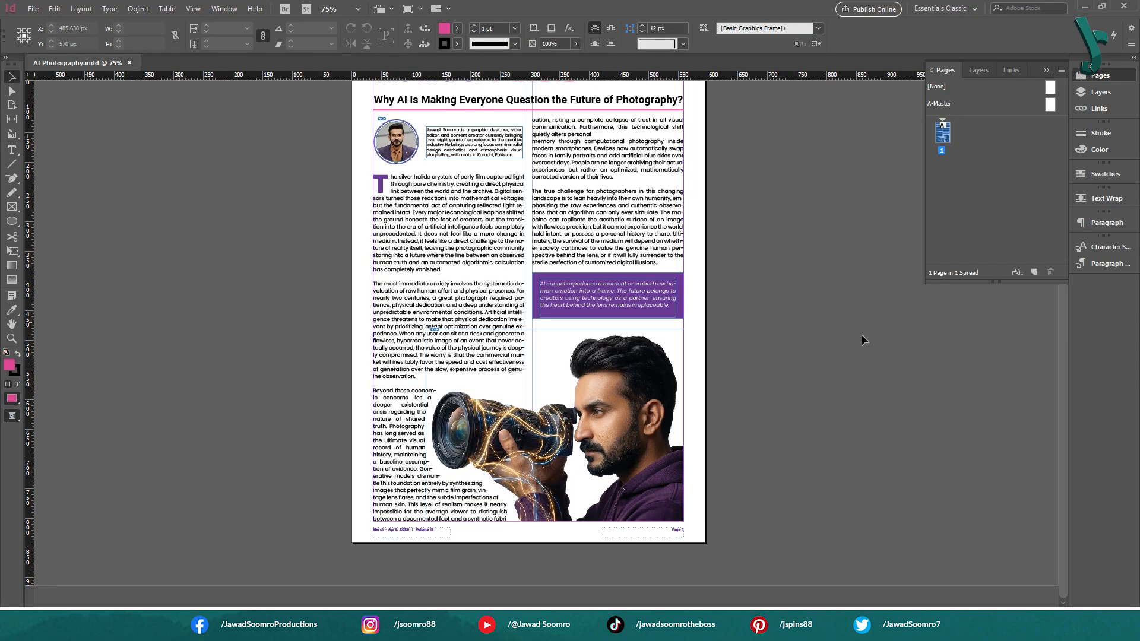
- Add two new pages after page 1 that carry the A-Master footer
drag(715, 224, 732, 248)
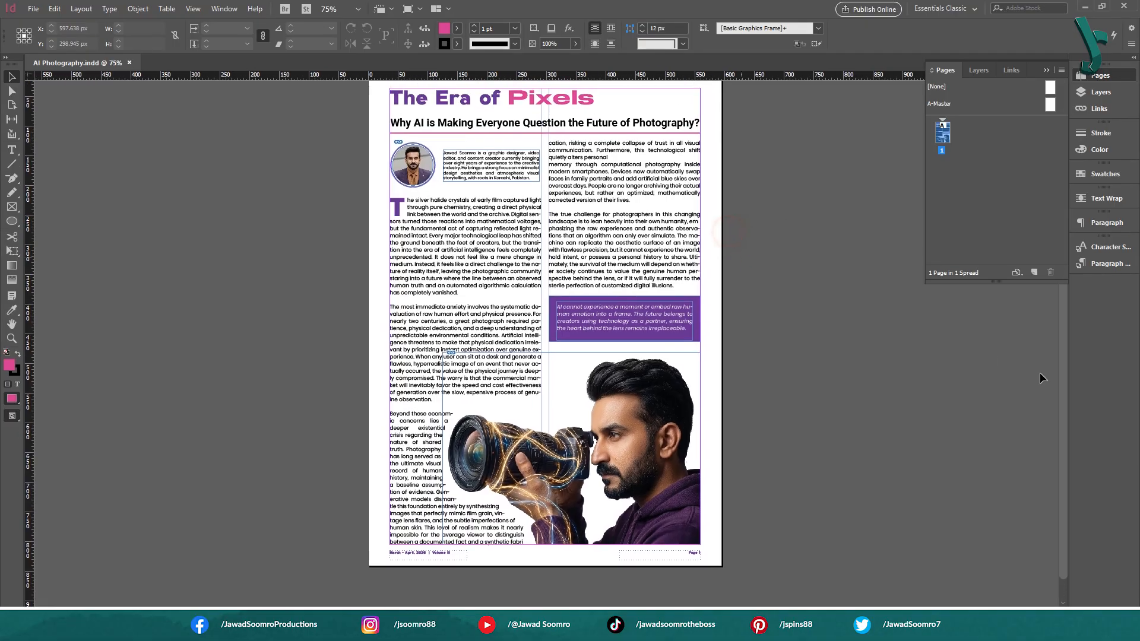
click(1033, 272)
scroll(704, 593, up, 4)
scroll(676, 427, down, 5)
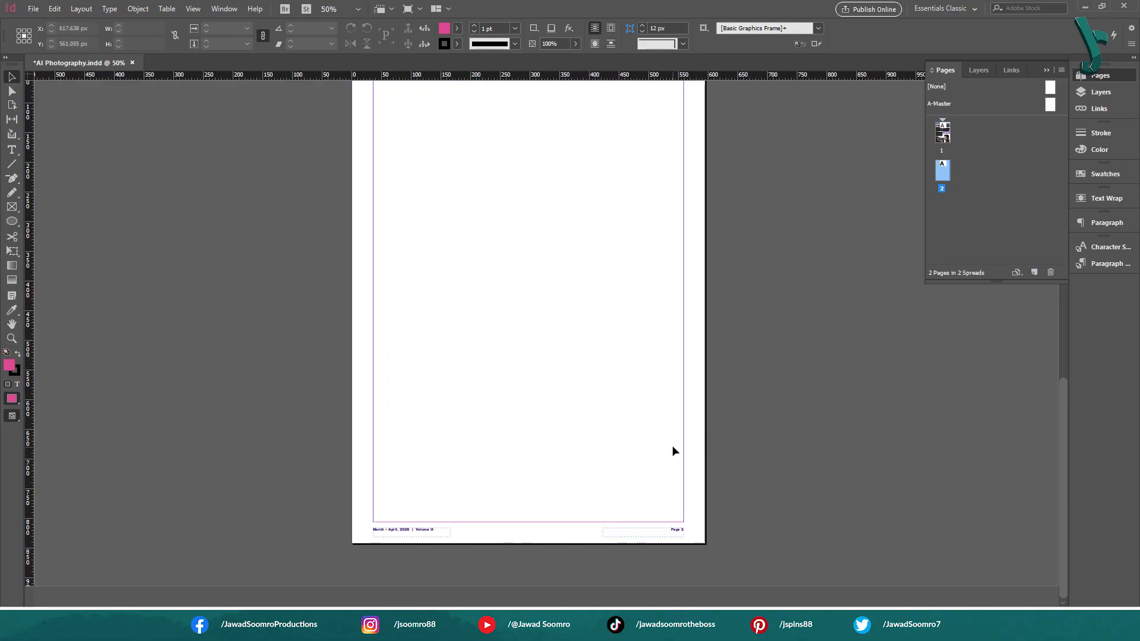
click(1034, 272)
scroll(647, 538, up, 4)
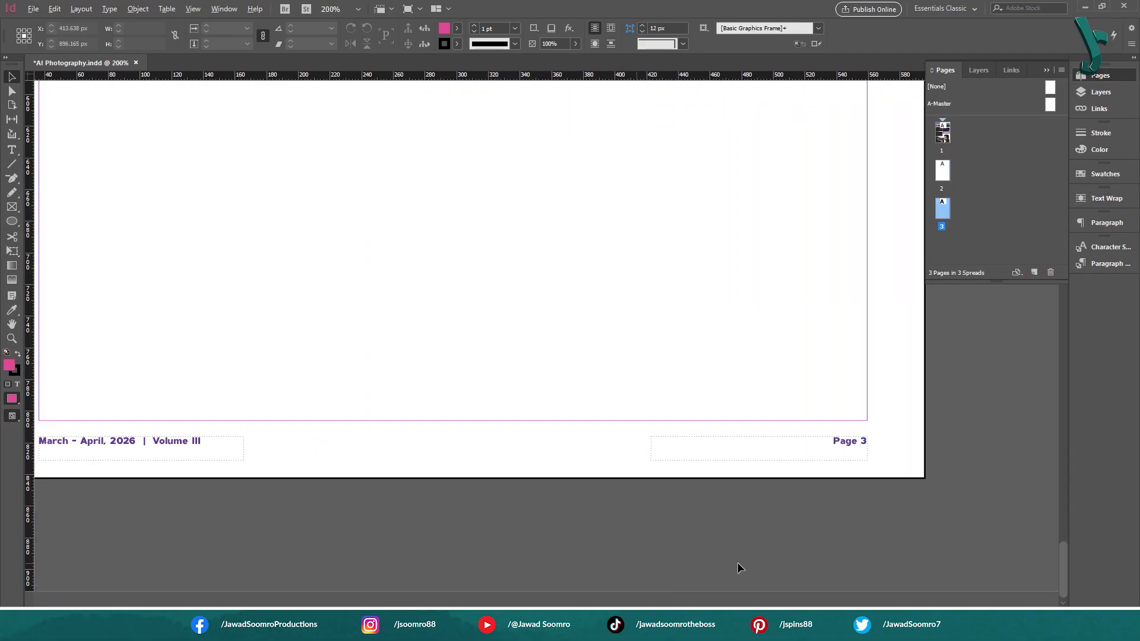
- Review the master footer and its page numbering across pages 1, 2 and 3
scroll(840, 527, down, 1)
scroll(779, 436, up, 2)
scroll(877, 427, down, 8)
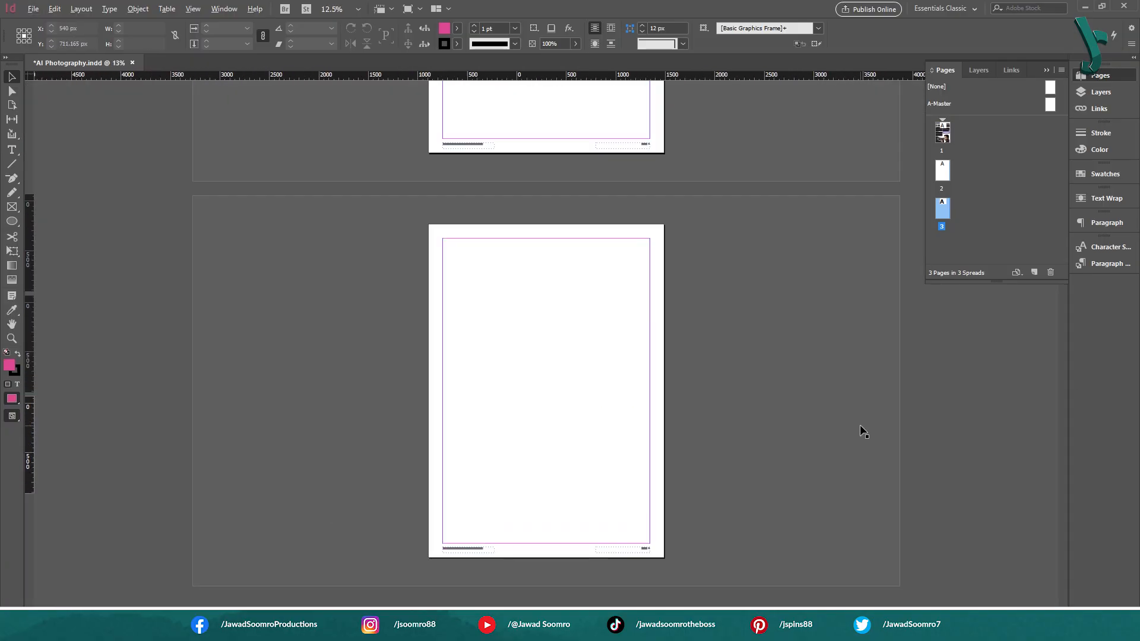
scroll(577, 265, up, 3)
drag(607, 247, 603, 449)
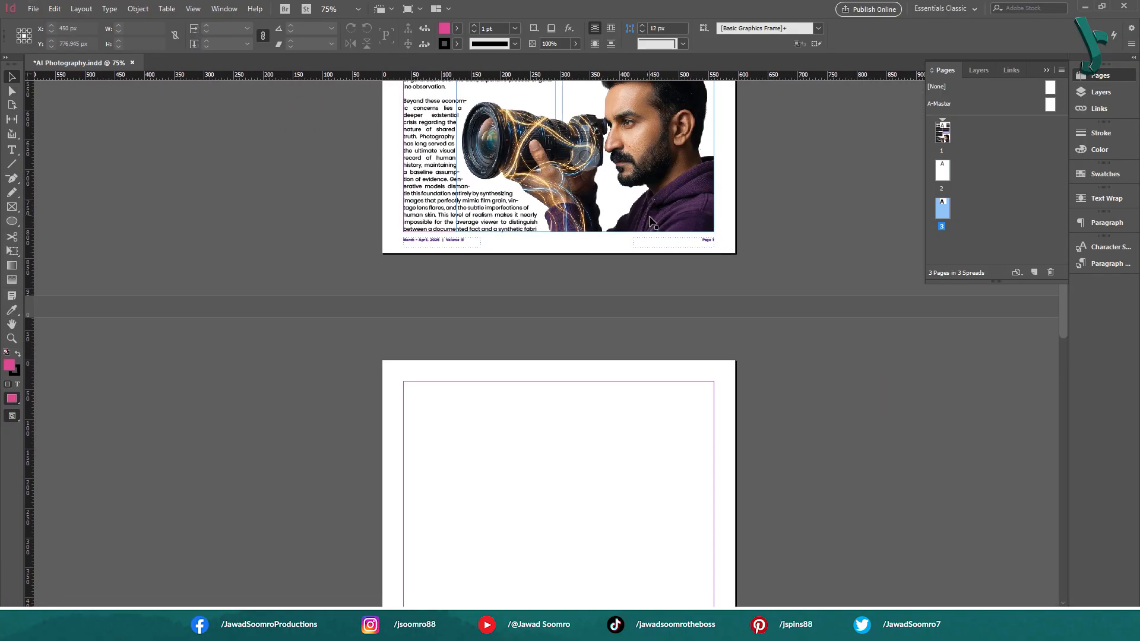
scroll(716, 291, up, 2)
scroll(784, 387, down, 3)
scroll(811, 511, down, 5)
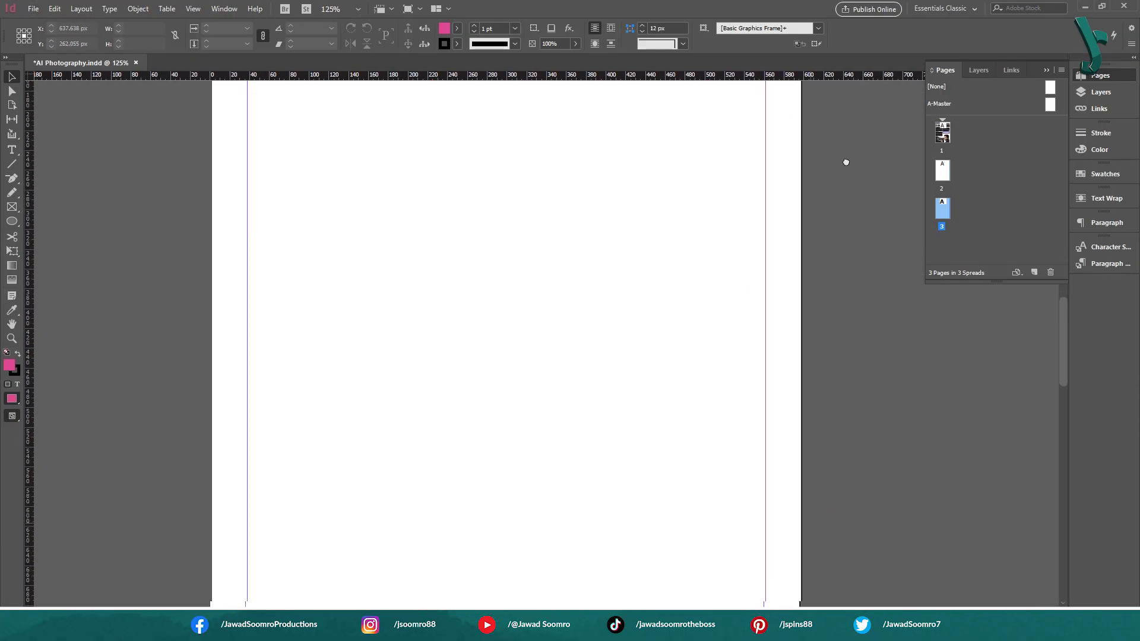
scroll(897, 527, down, 10)
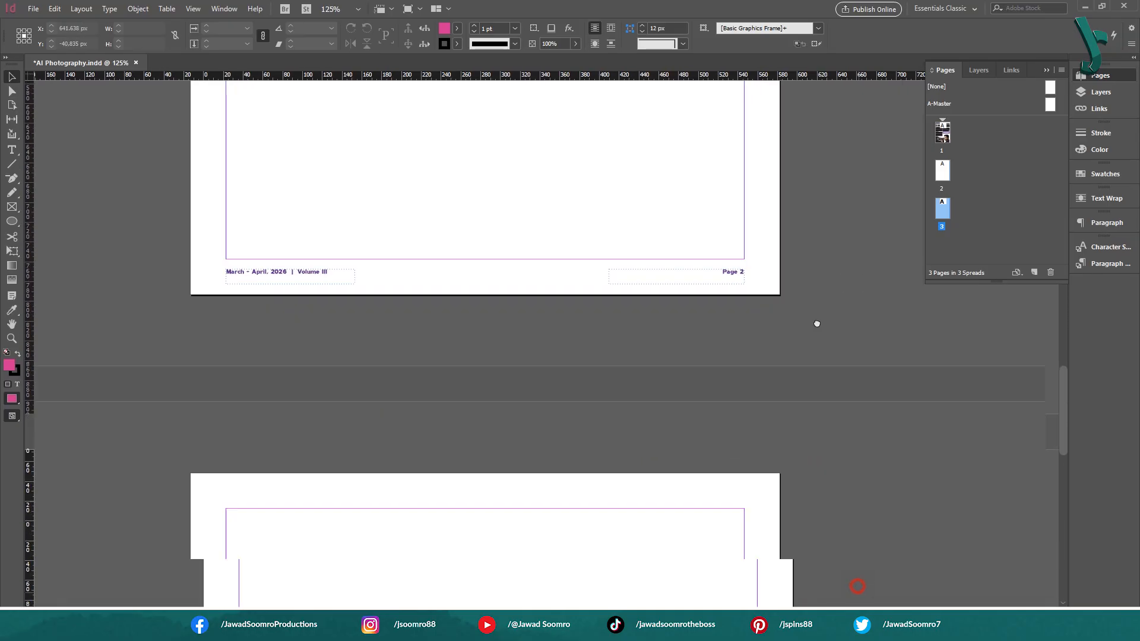
- Delete pages 2 and 3 from the document
scroll(906, 341, up, 5)
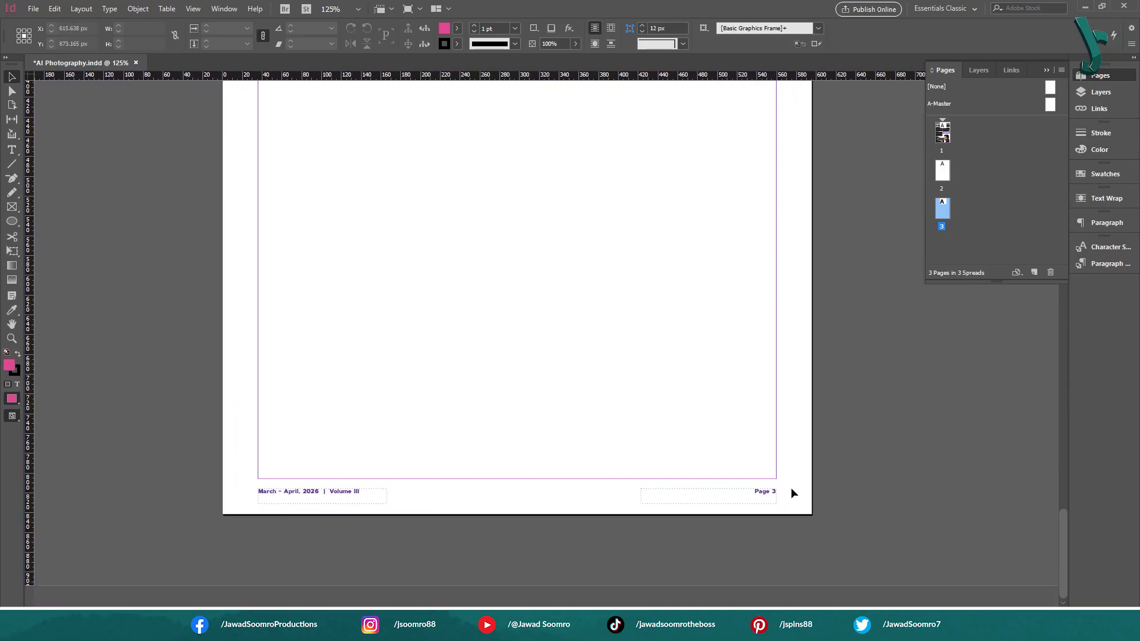
shift+click(942, 171)
click(1050, 271)
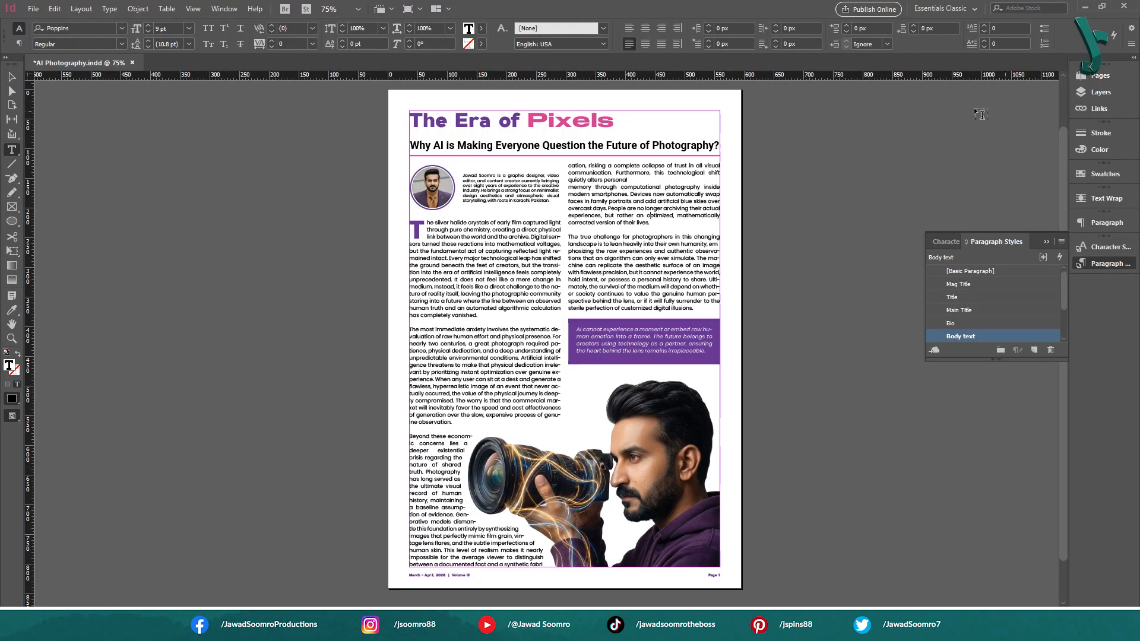
- Undo the recent edits that put a rule below the headline "Why AI is Making Everyone Question the Future of Photography?"
key(ctrl+z)
key(ctrl+z)
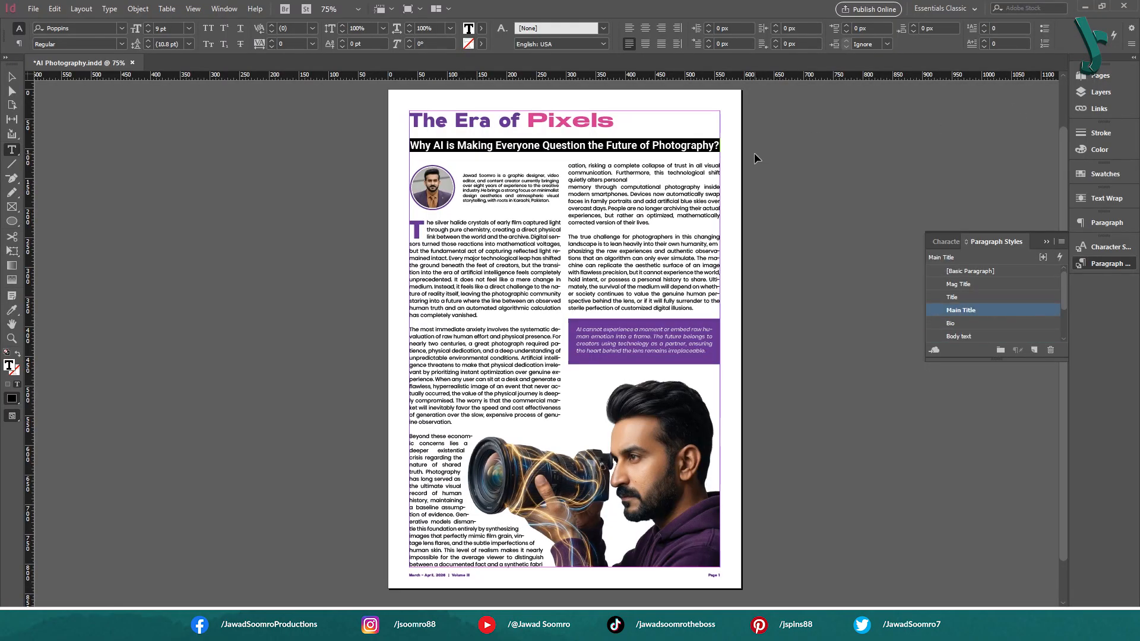
key(ctrl+z)
key(ctrl+z)
key(ctrl+z)
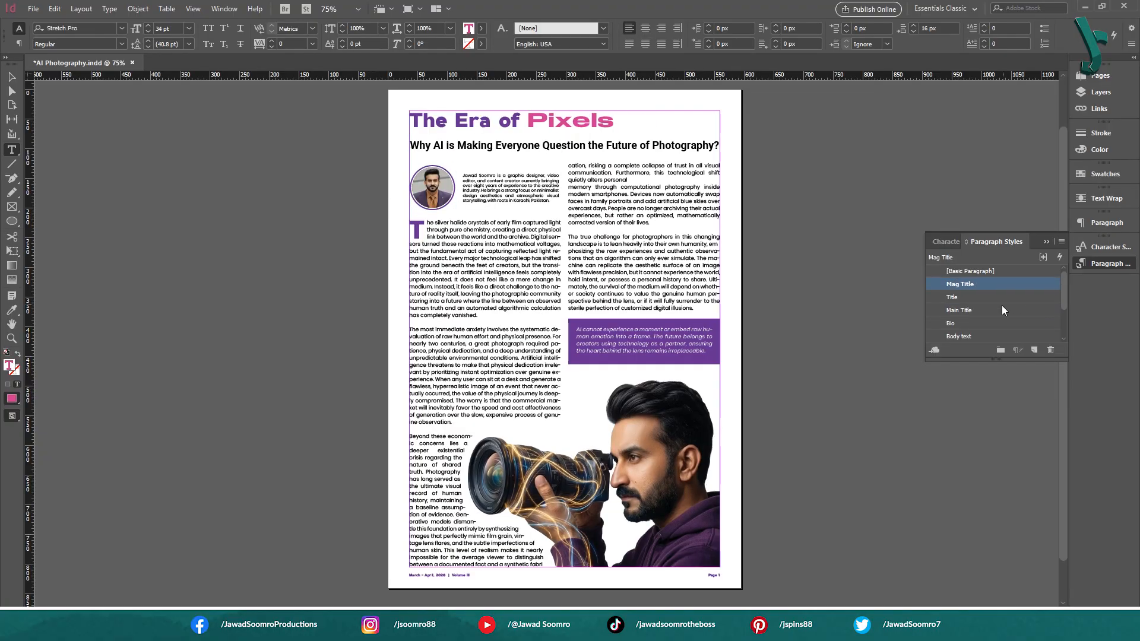
key(Escape)
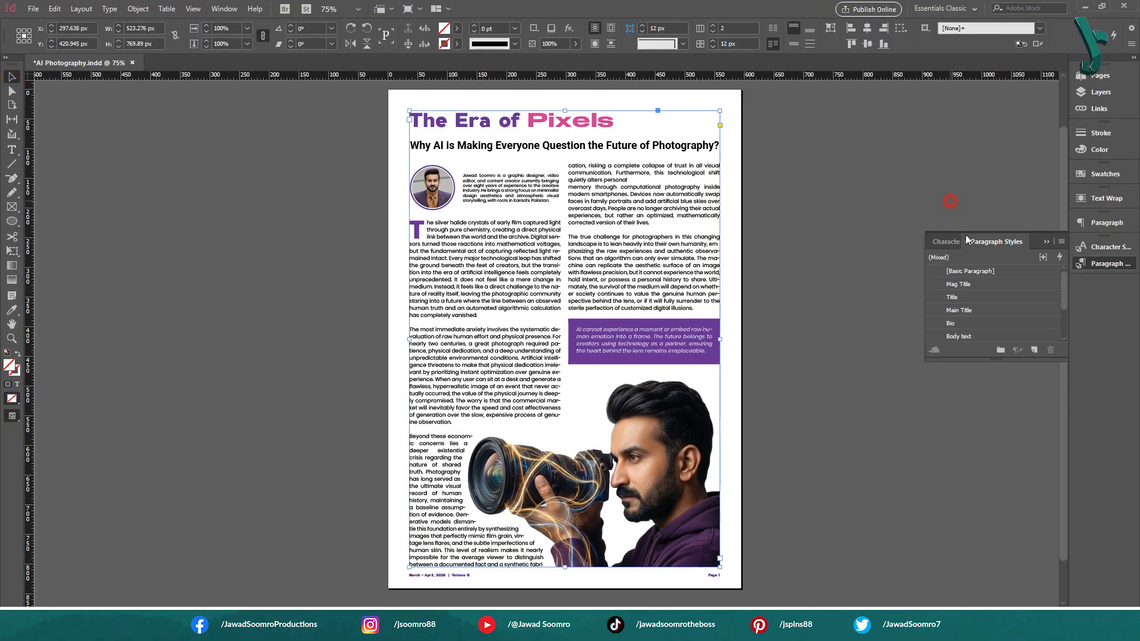
- Open the Main Title paragraph style for editing and turn on its Rule Below paragraph rule
click(1000, 298)
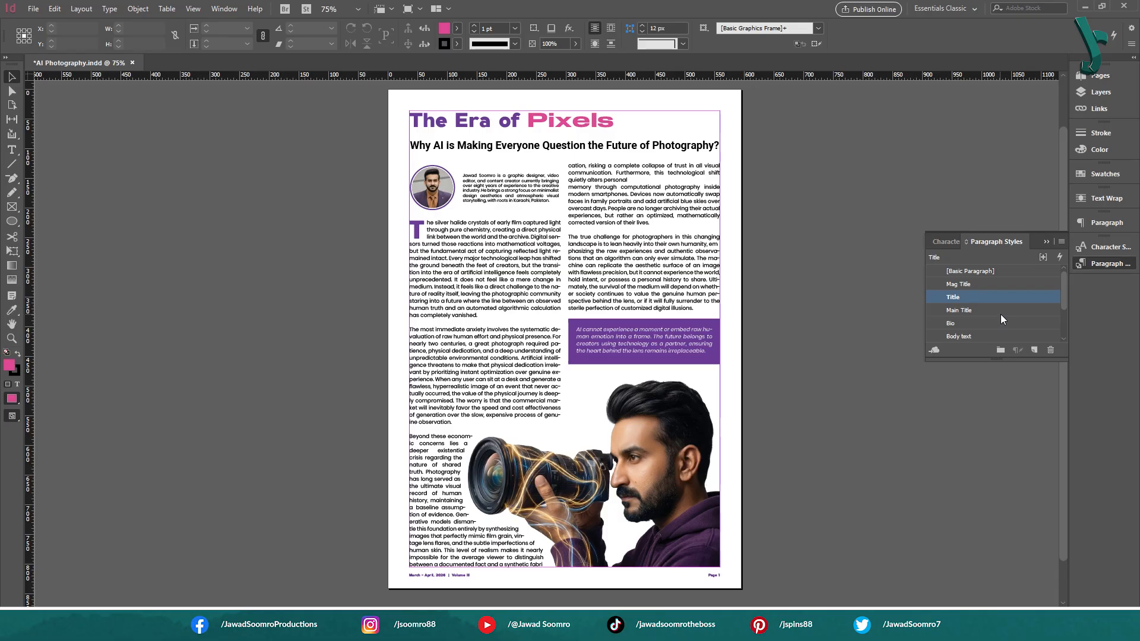
double_click(1000, 312)
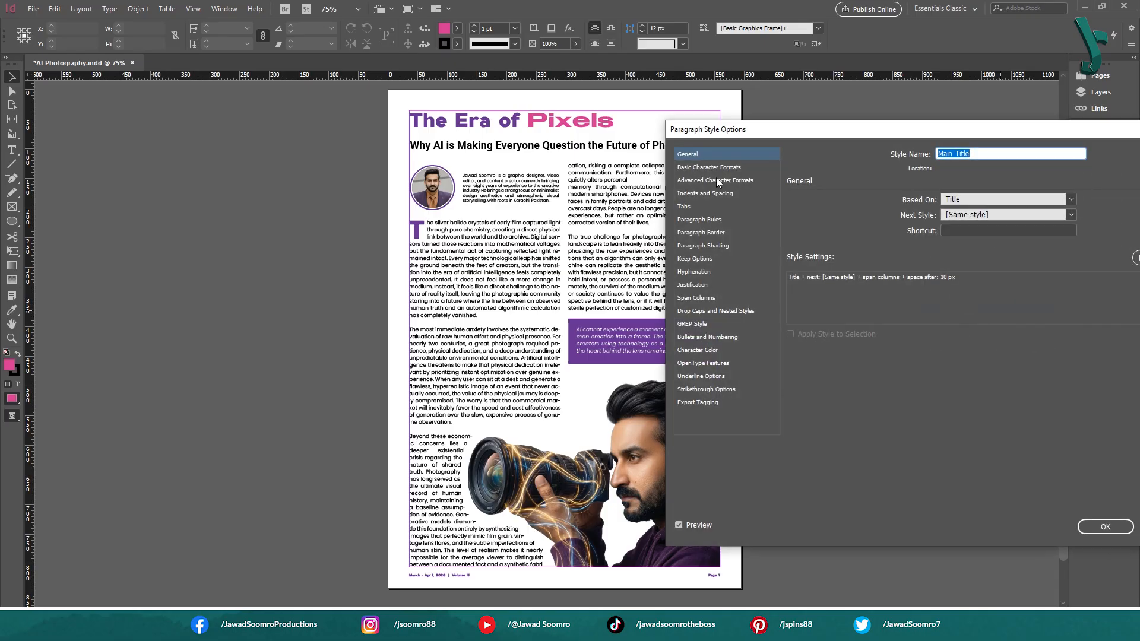
click(731, 168)
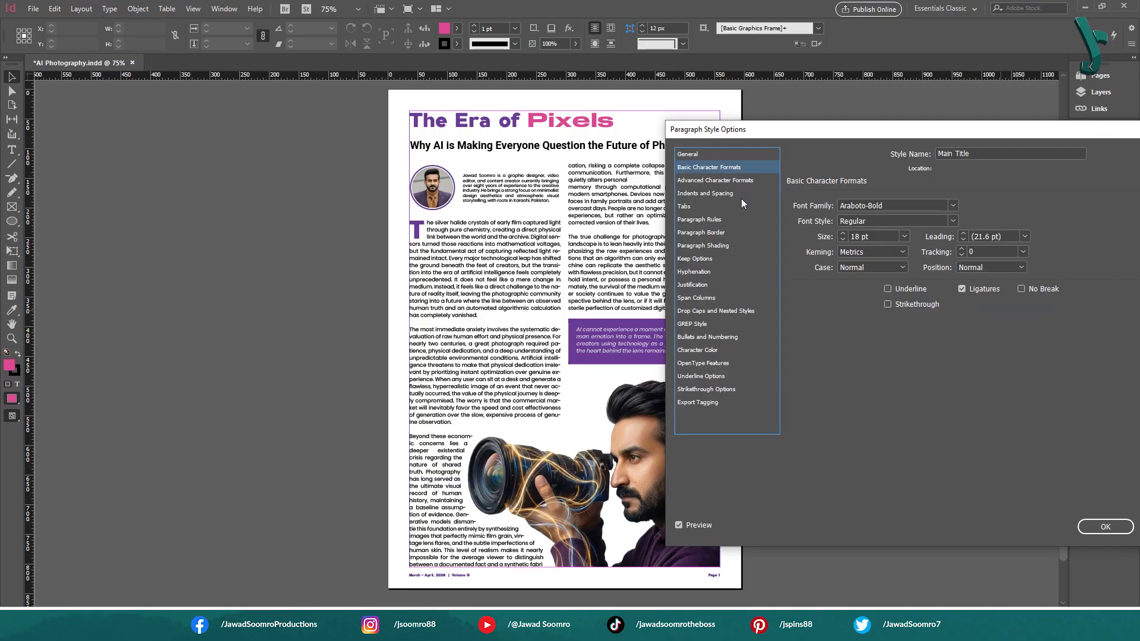
click(737, 217)
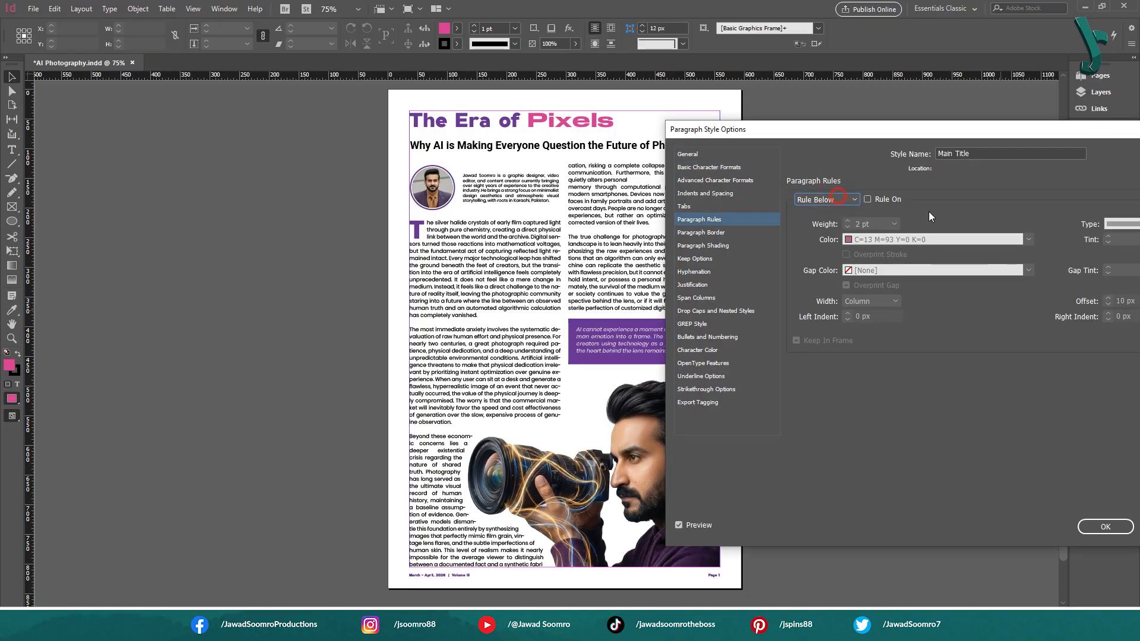
click(889, 198)
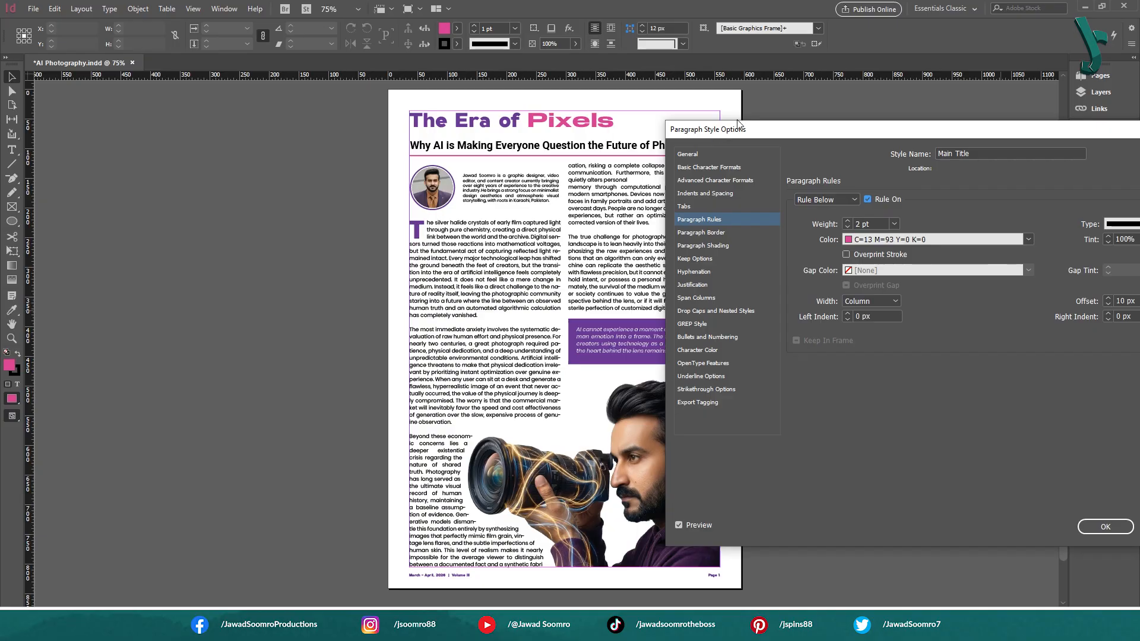
- Examine the weight, stroke type and width options of the Main Title style's rule
double_click(875, 224)
drag(1078, 129, 731, 241)
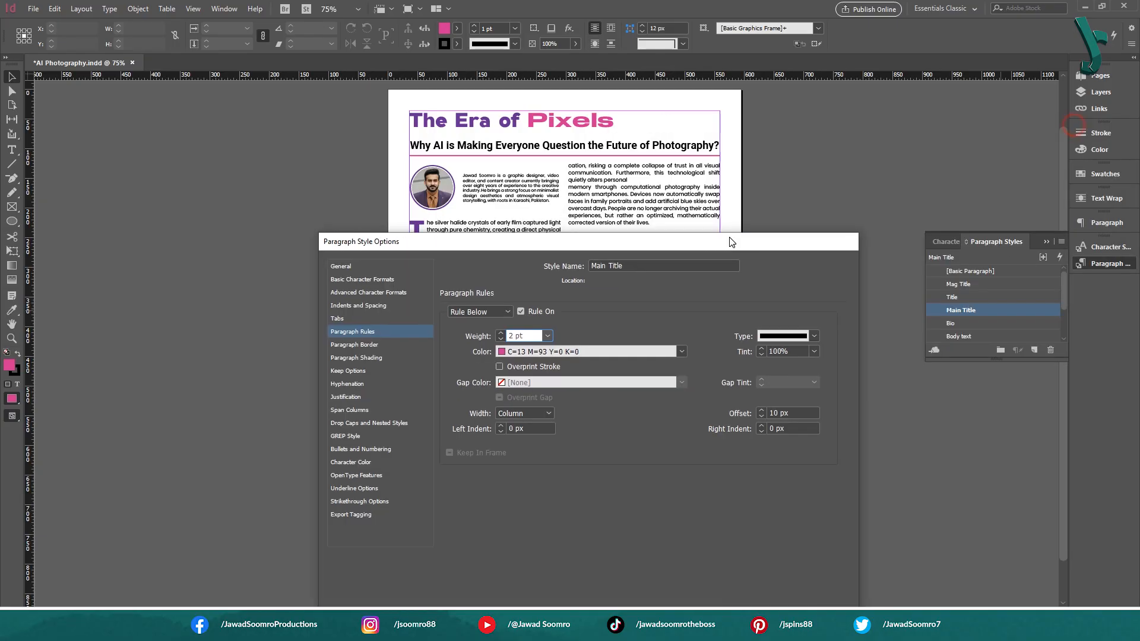
click(795, 336)
click(802, 351)
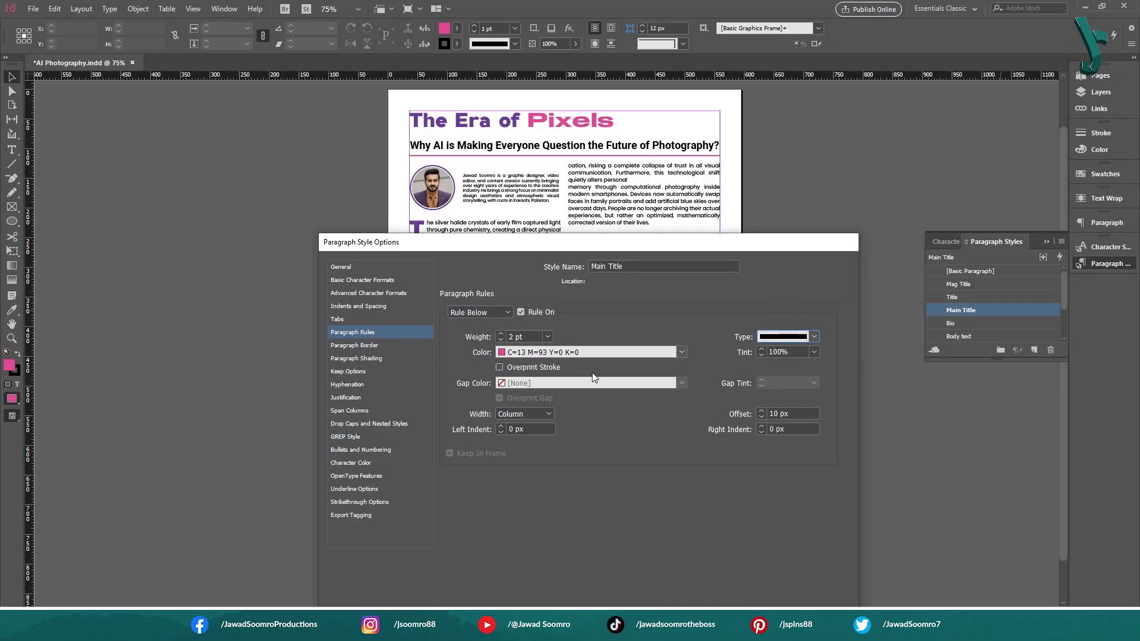
click(514, 417)
click(514, 417)
- Try other offset and right indent values for the rule, settle on 10 px and 0 px, and save the Main Title style
click(759, 410)
click(760, 411)
click(760, 410)
click(760, 411)
click(761, 417)
click(760, 417)
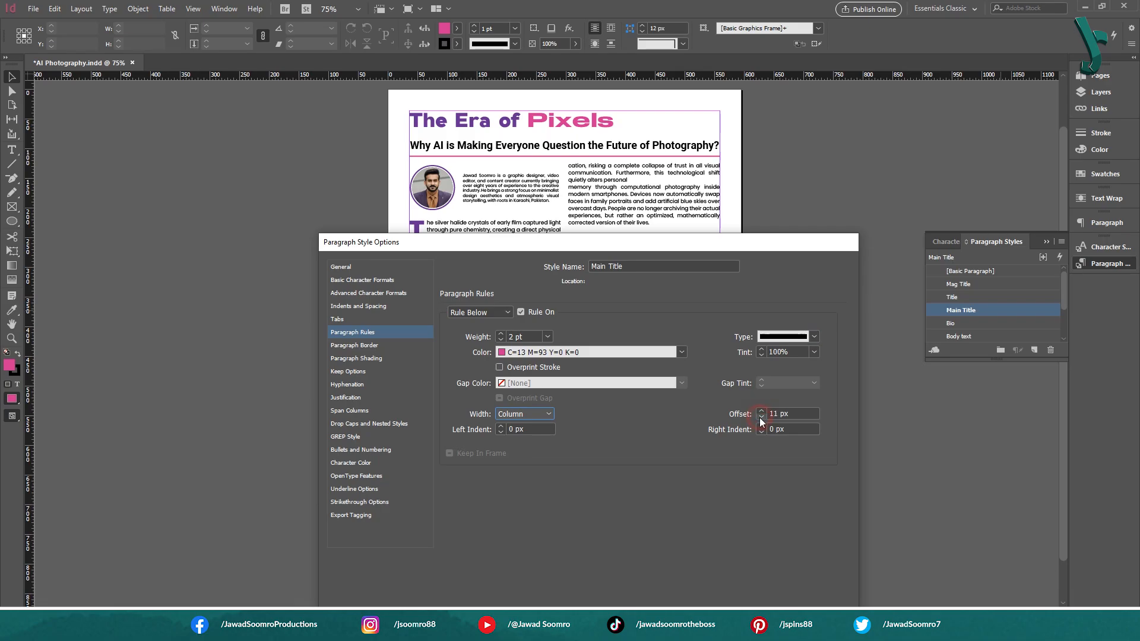
click(760, 416)
click(760, 426)
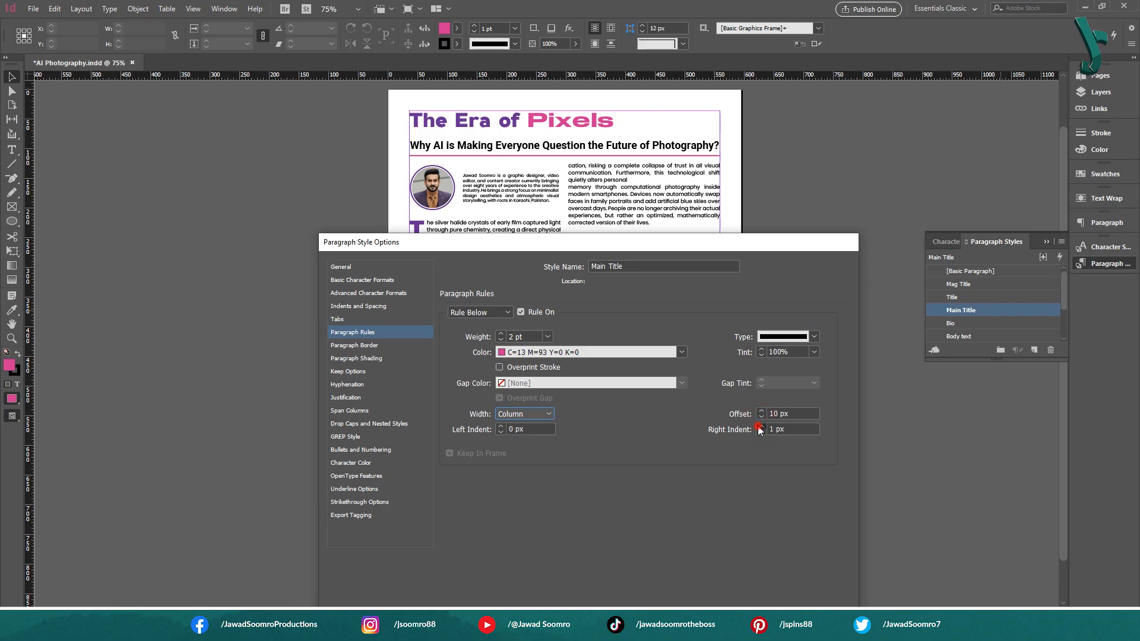
click(760, 427)
click(761, 433)
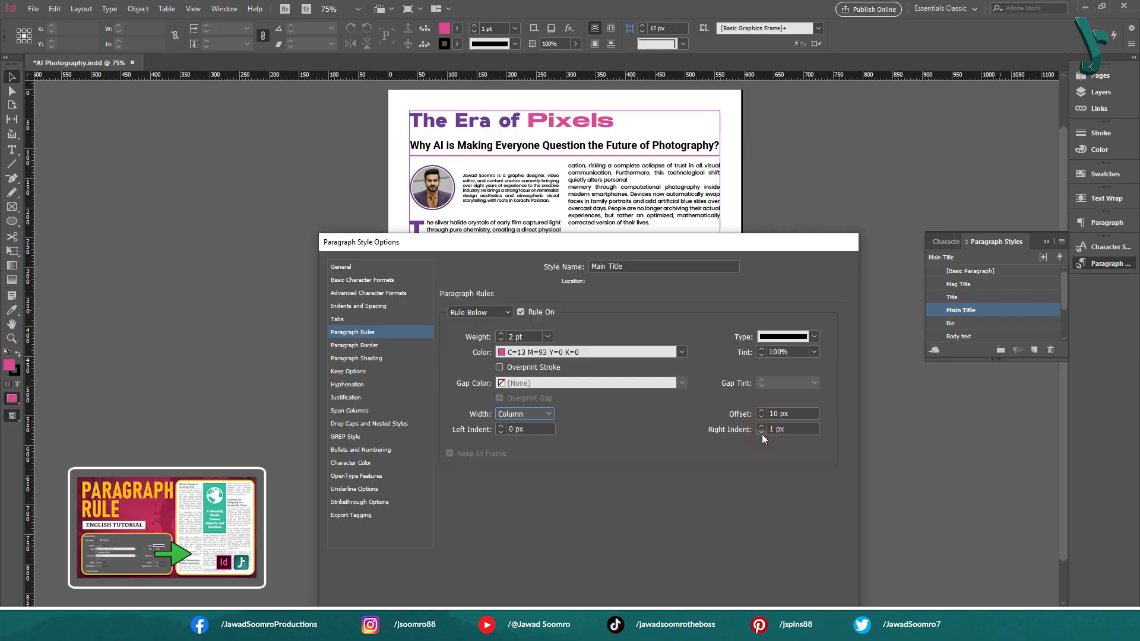
click(761, 433)
click(761, 433)
drag(770, 246, 802, 60)
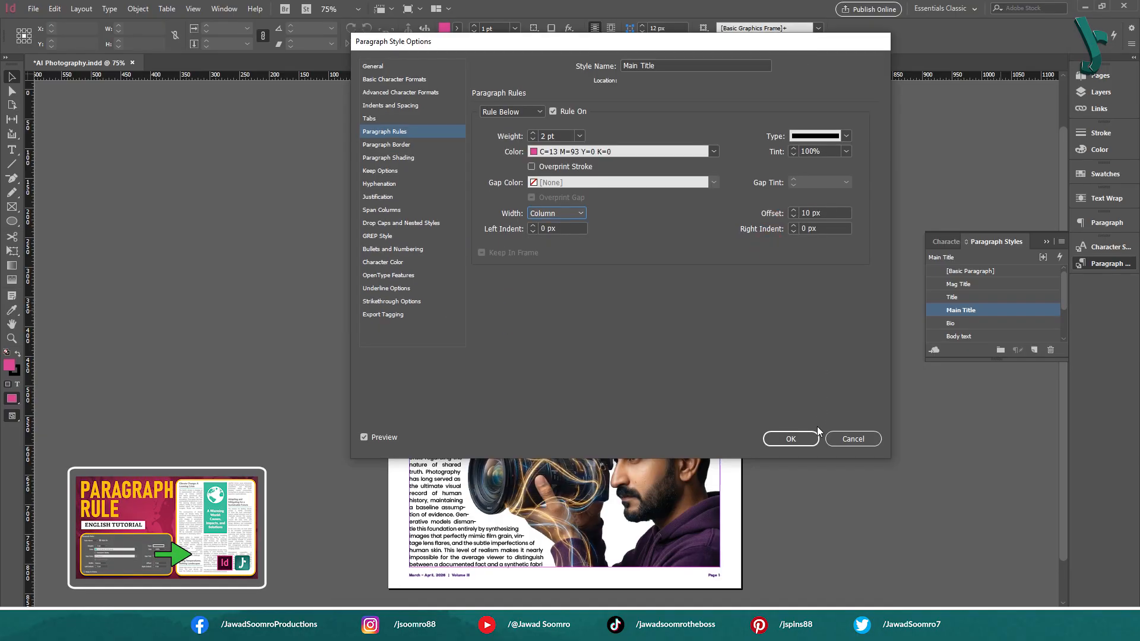
click(790, 438)
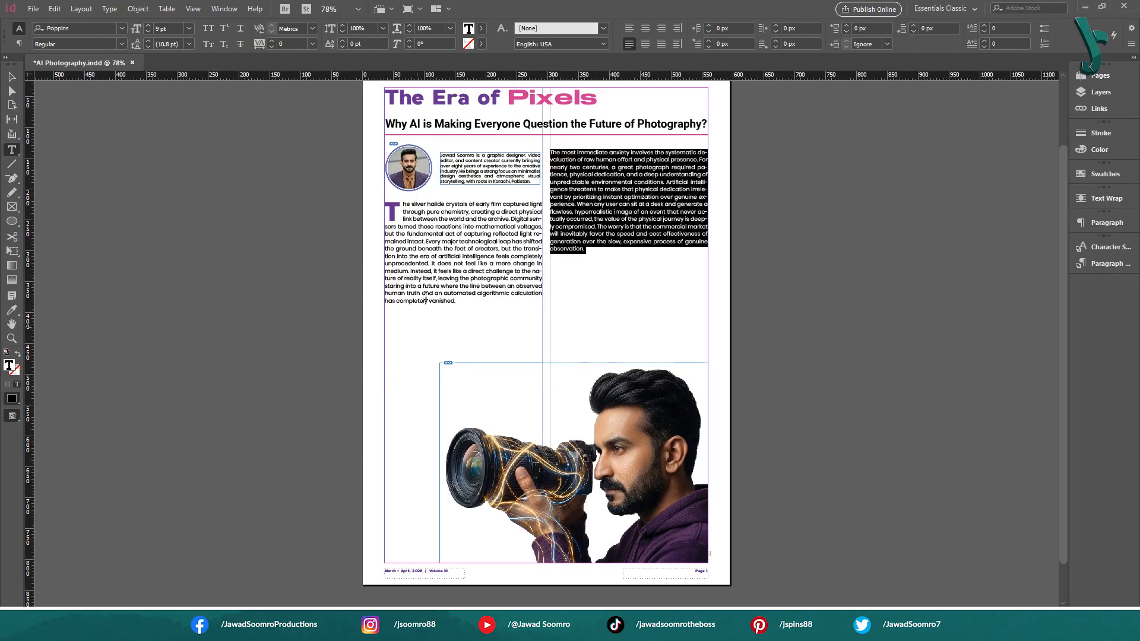
click(423, 313)
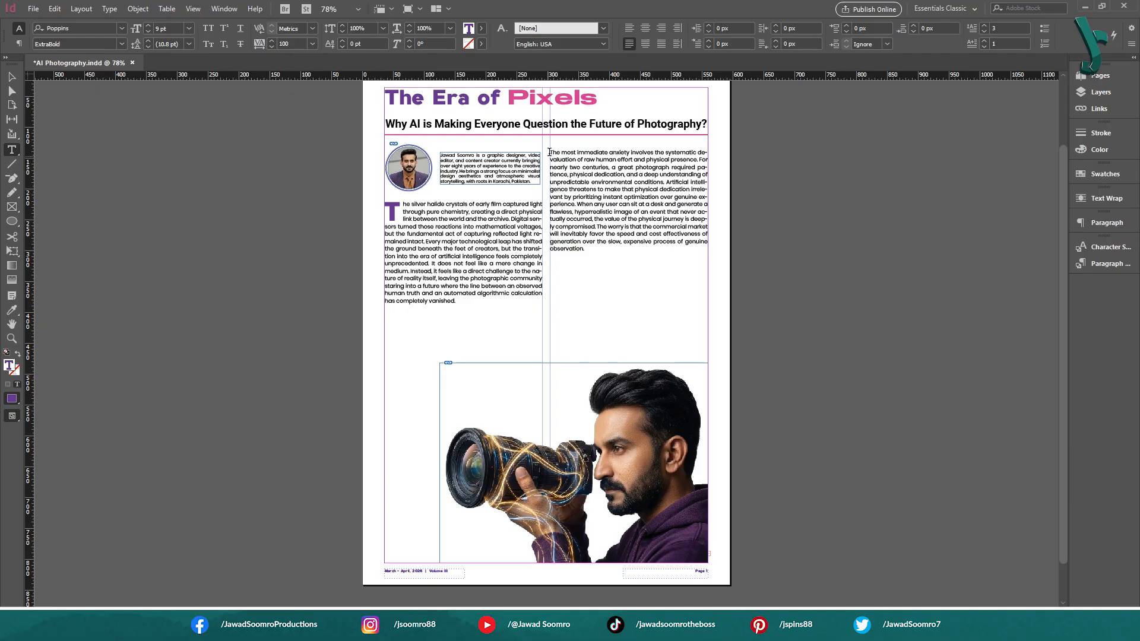
drag(549, 153, 614, 263)
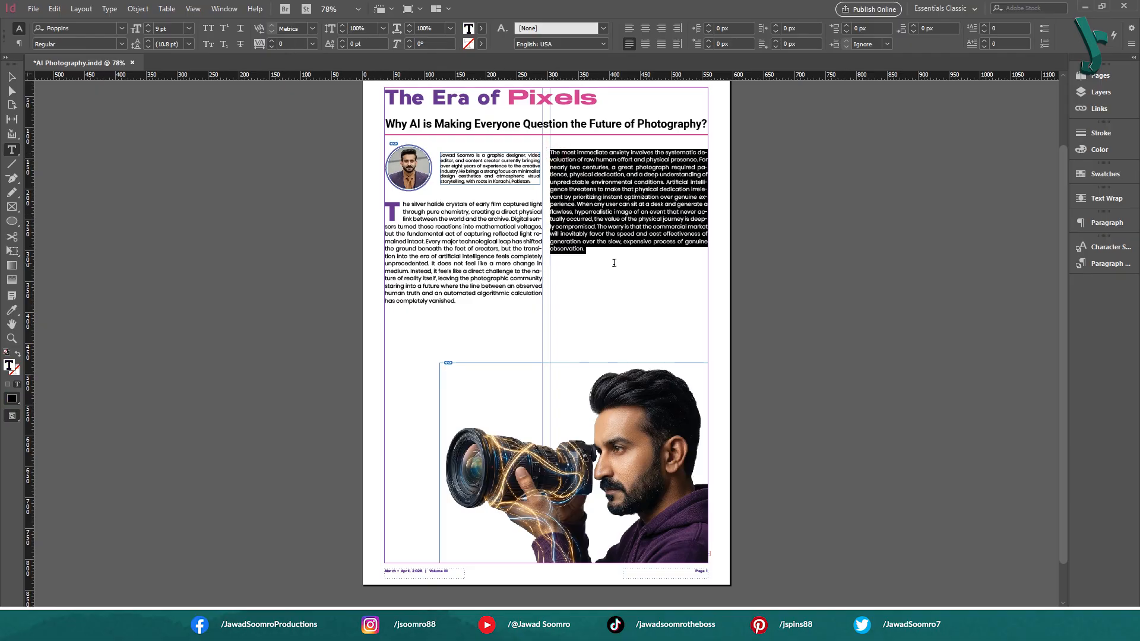
click(1130, 44)
click(426, 295)
click(422, 327)
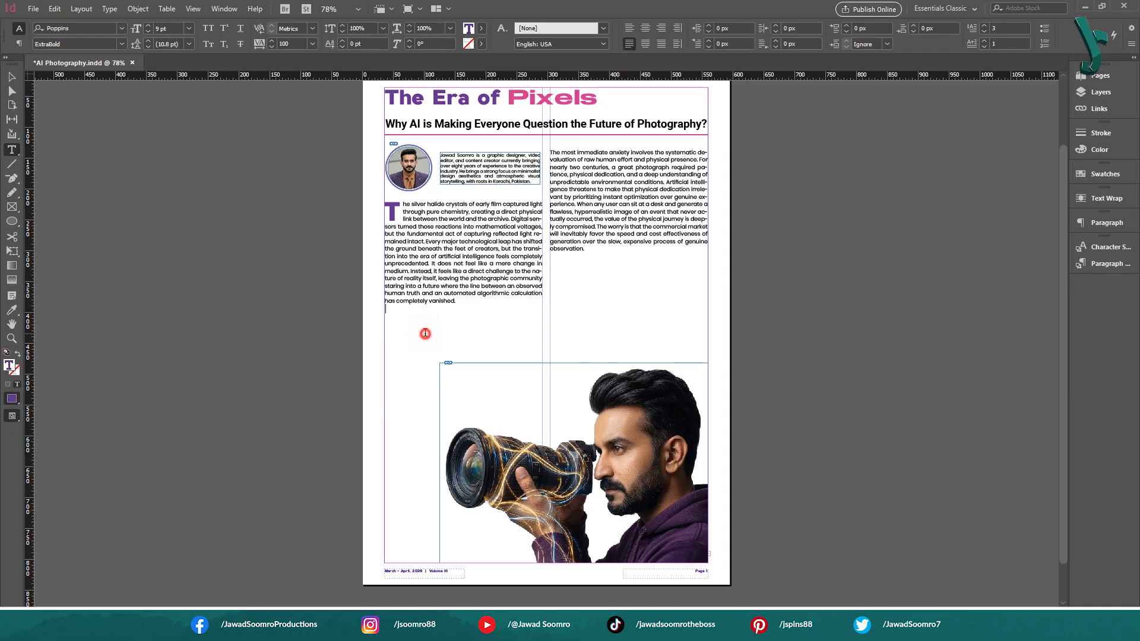
click(383, 333)
- In the Keep Options of the paragraph starting "The most immediate anxiety", set Start Paragraph to Anywhere
drag(550, 152, 612, 254)
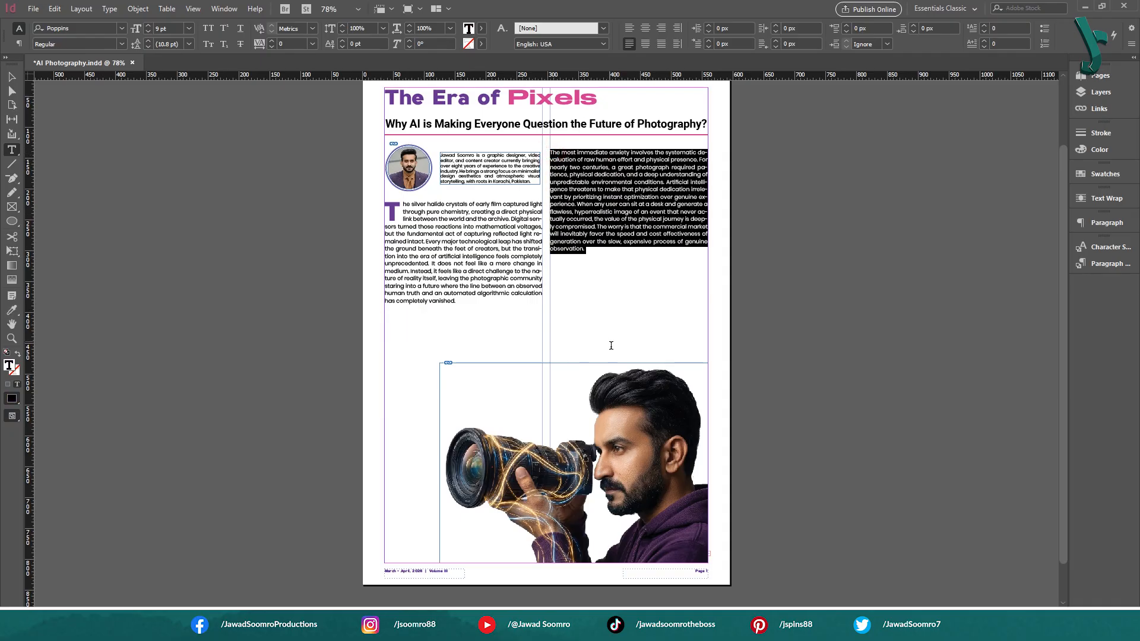
click(1131, 44)
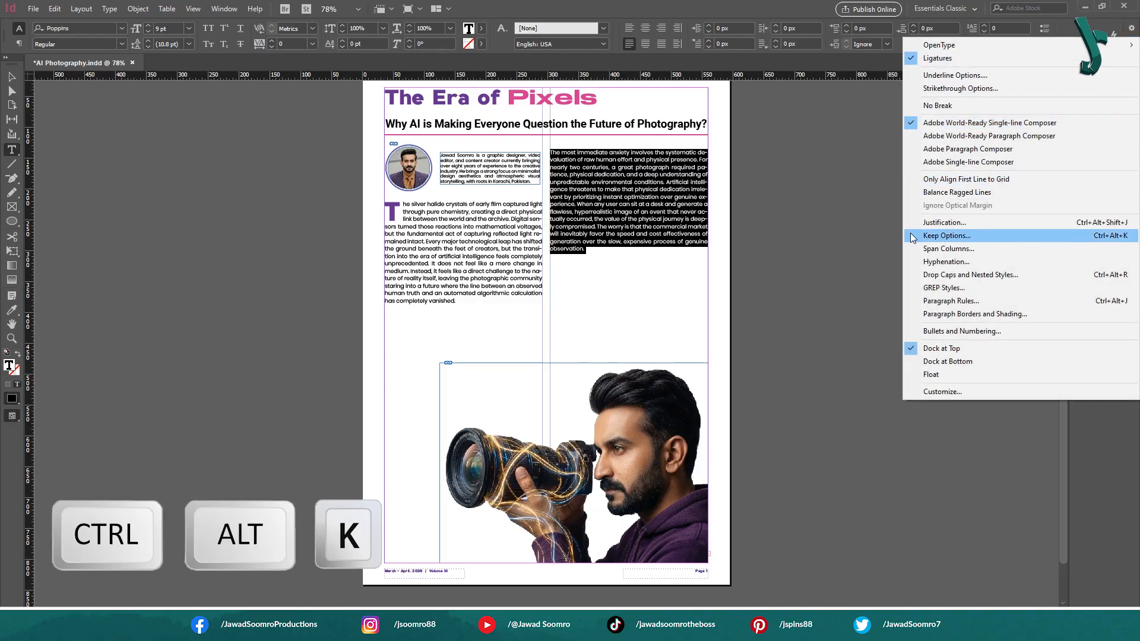
click(1037, 238)
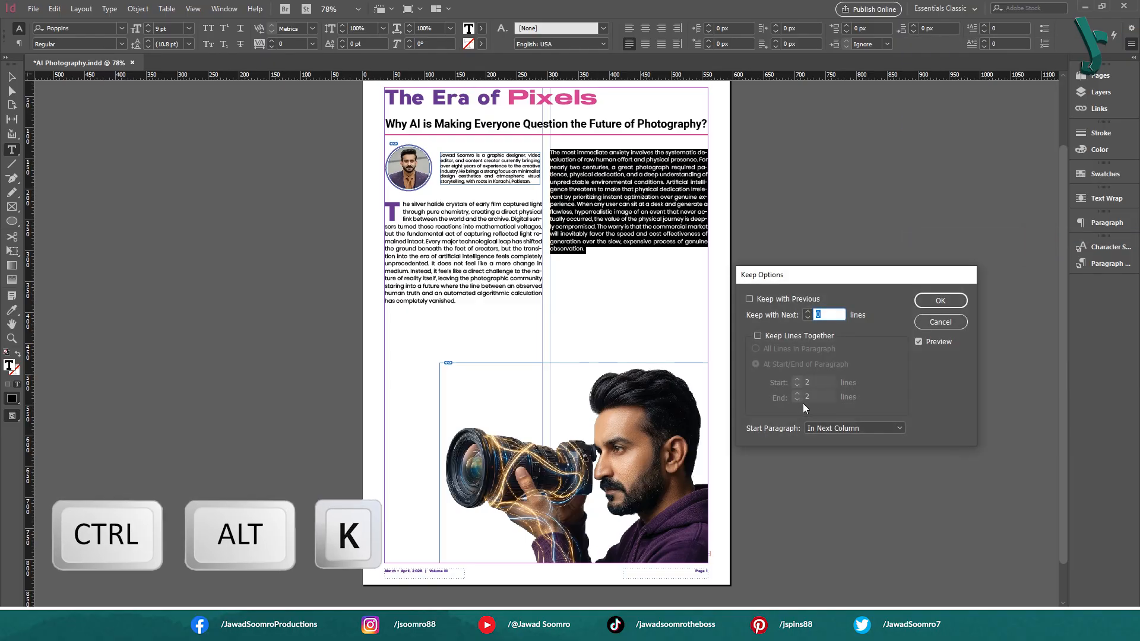
click(864, 428)
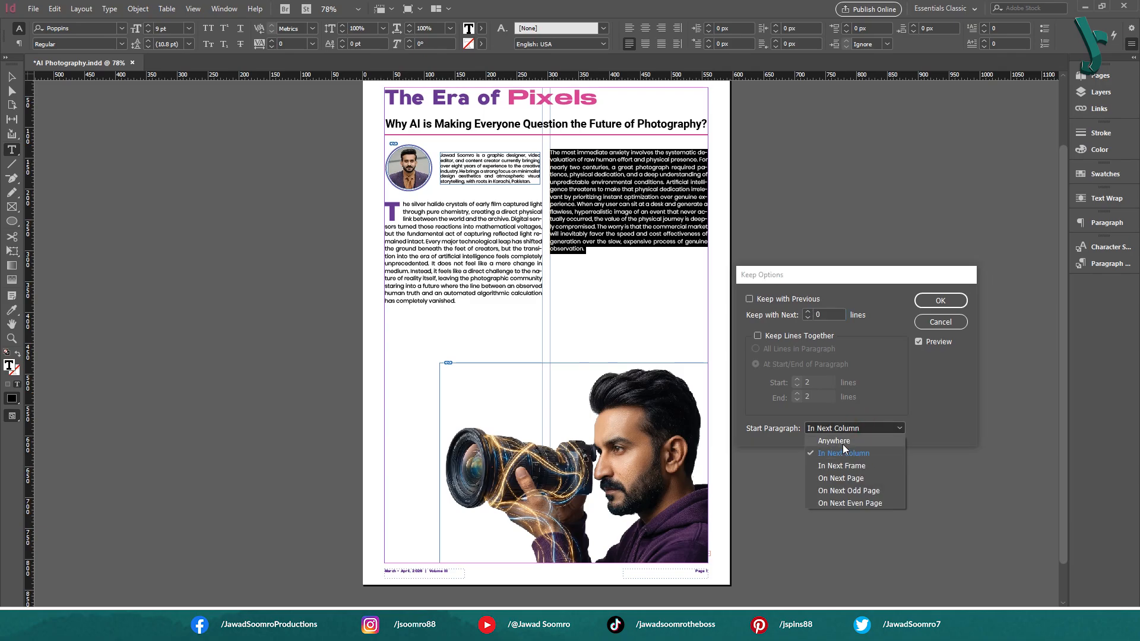
click(841, 441)
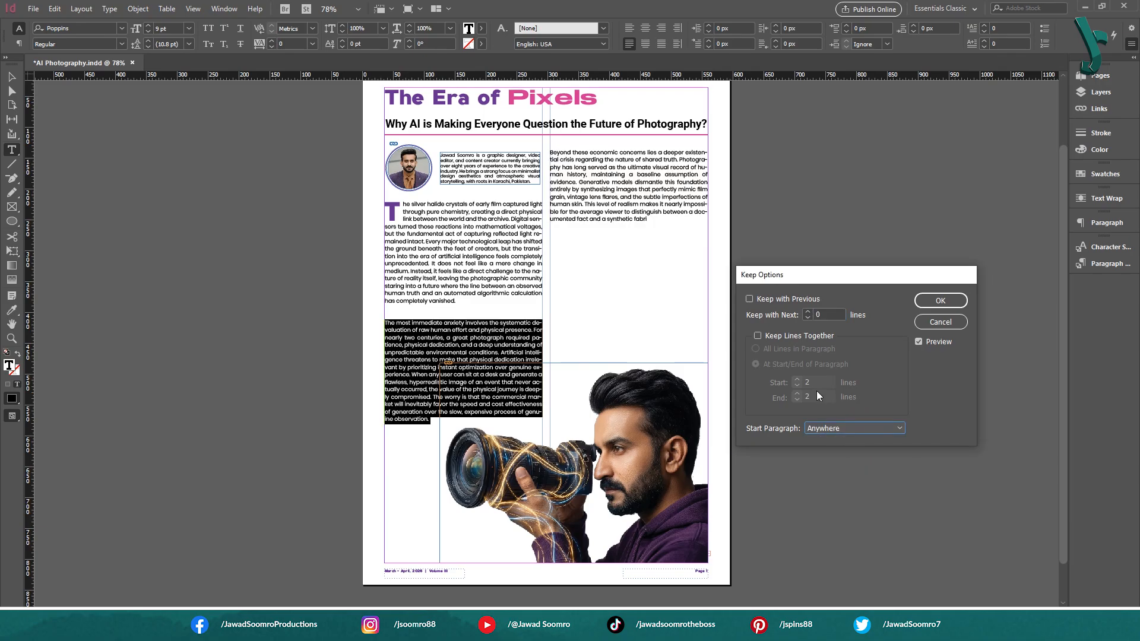
click(940, 300)
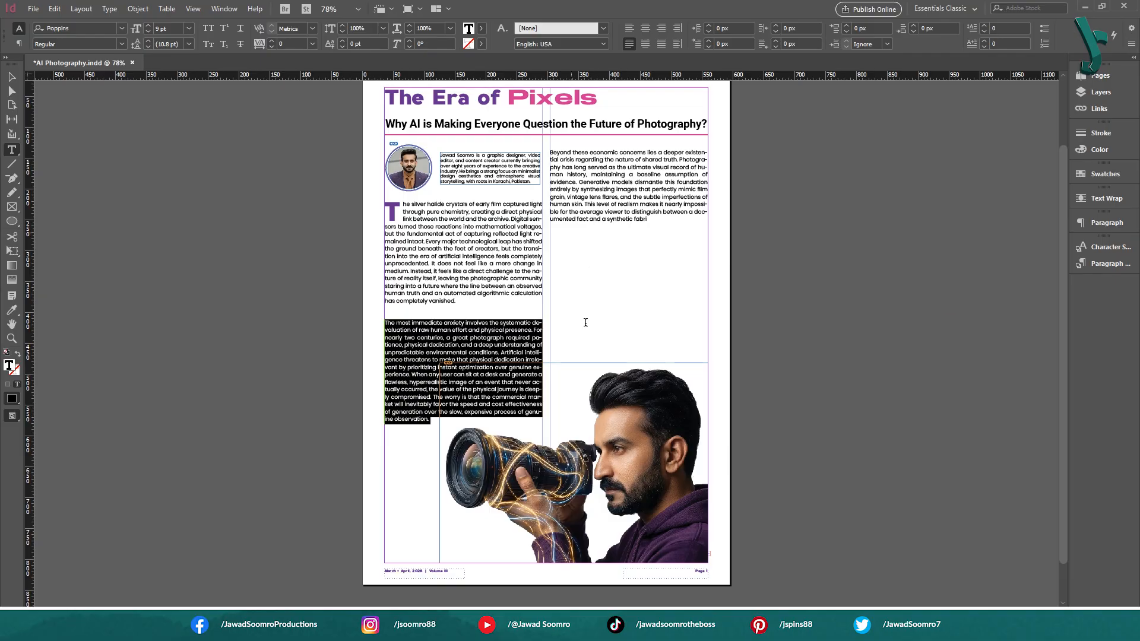
- Set Start Paragraph to Anywhere in the Keep Options of the paragraph beginning "Beyond these economic concerns"
click(550, 153)
click(1130, 44)
click(957, 235)
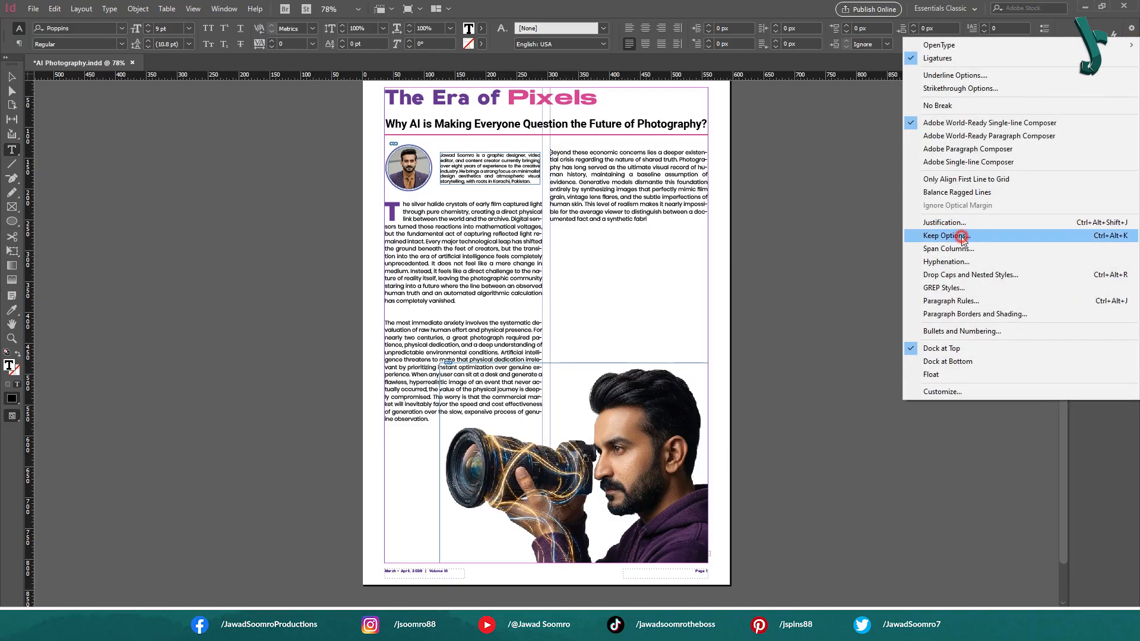
click(845, 428)
click(837, 441)
click(933, 300)
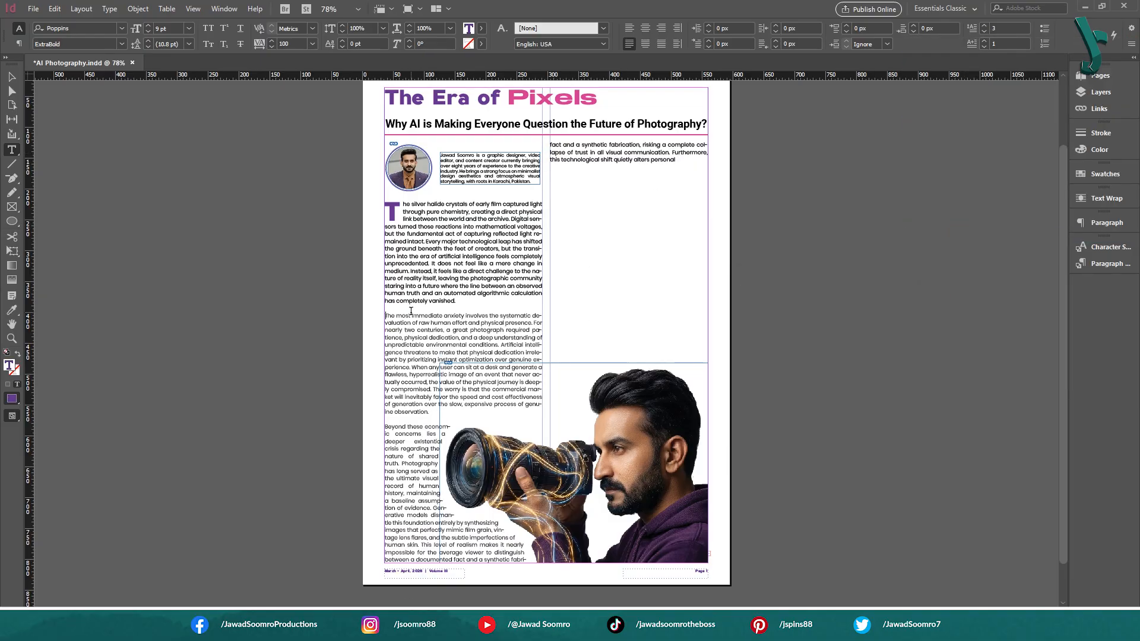
- Apply the Anywhere start-paragraph keep option to all body text from the drop-cap paragraph onward, and deselect the text
key(ctrl+a)
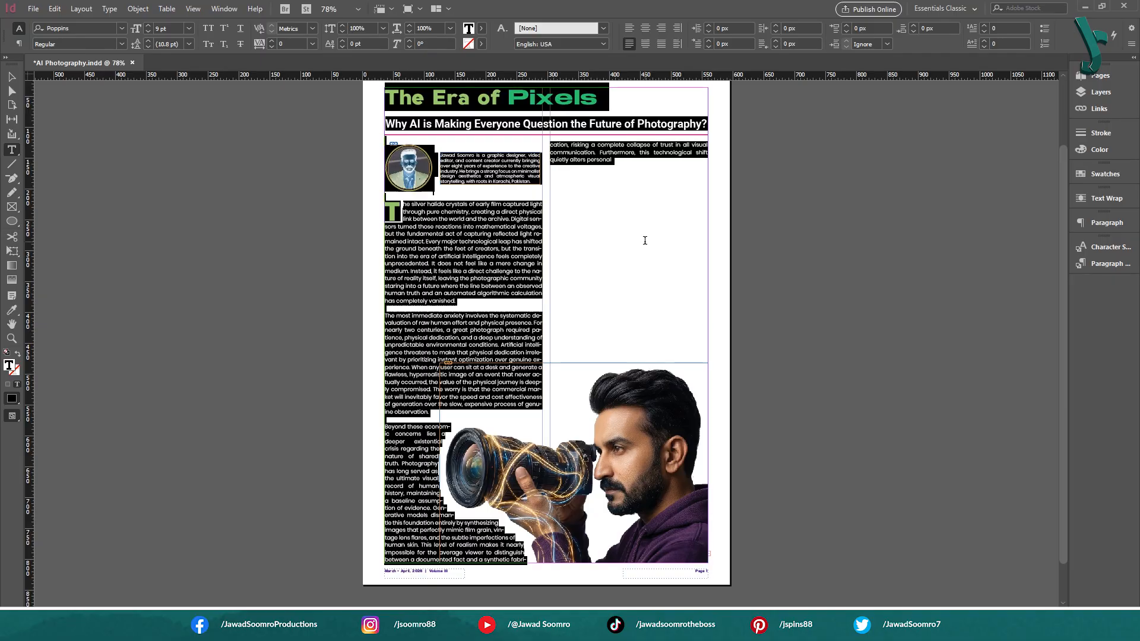
click(498, 212)
drag(403, 204, 618, 603)
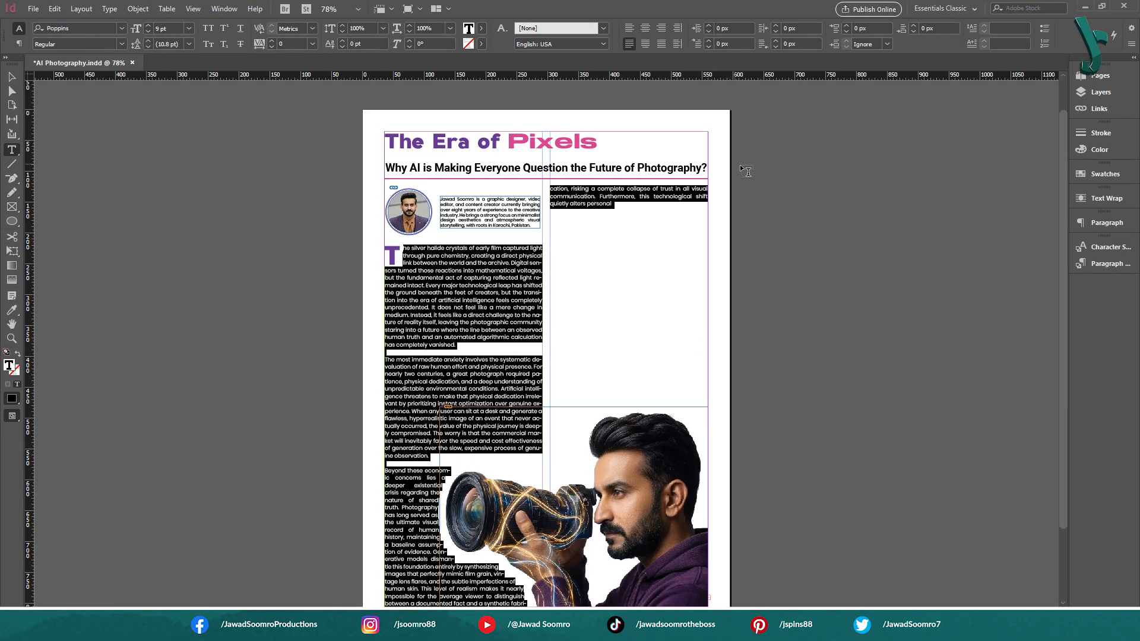
click(1130, 44)
click(998, 235)
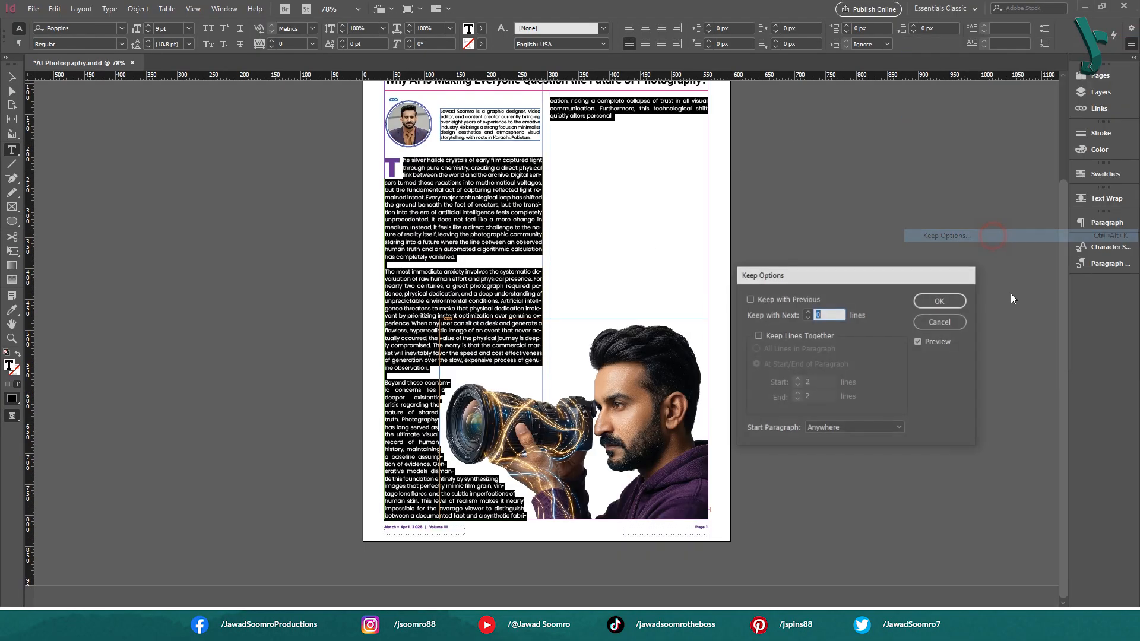
click(939, 300)
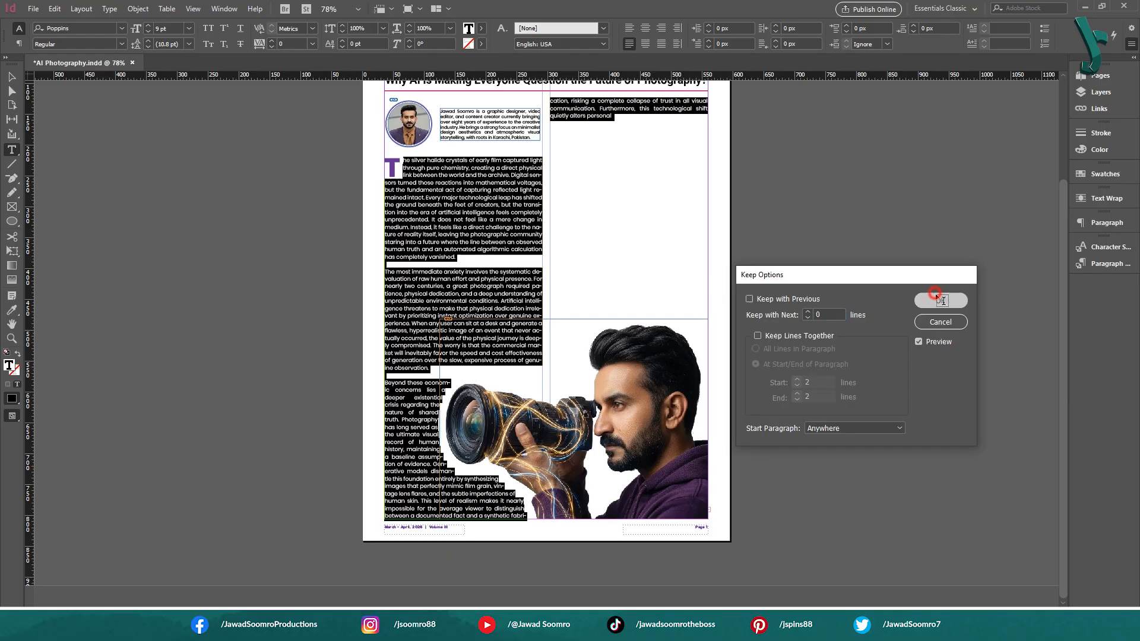
click(10, 77)
click(257, 177)
drag(662, 223, 656, 290)
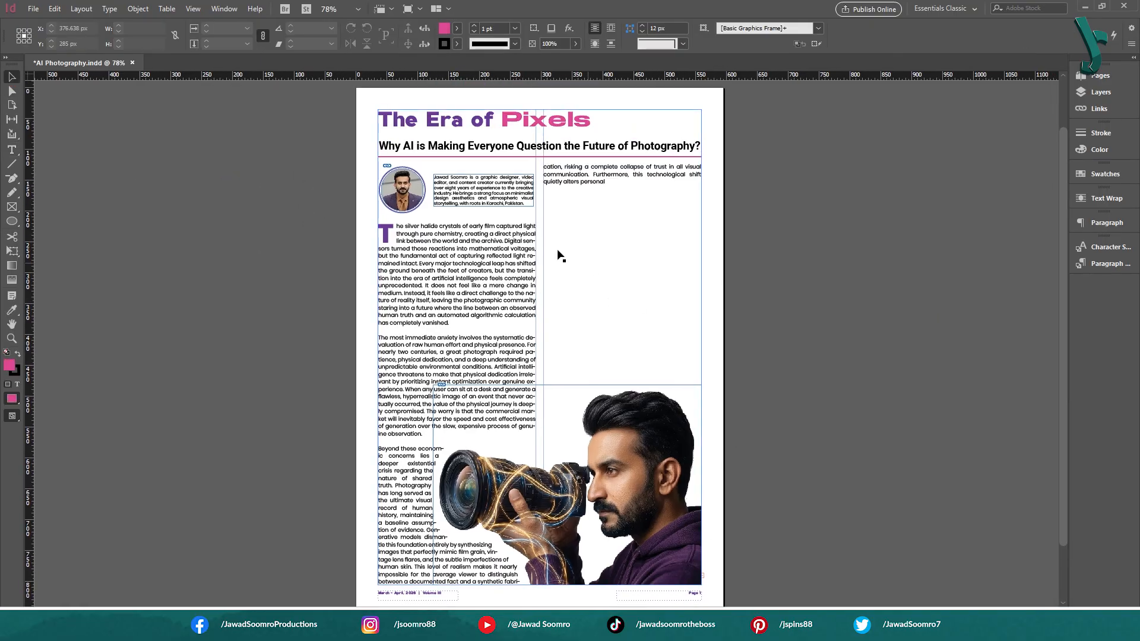
- Continue the second-column text after "alters personal", bringing in the paragraph starting "The true challenge for photographers in this changing landscape" and the purple quote
double_click(574, 212)
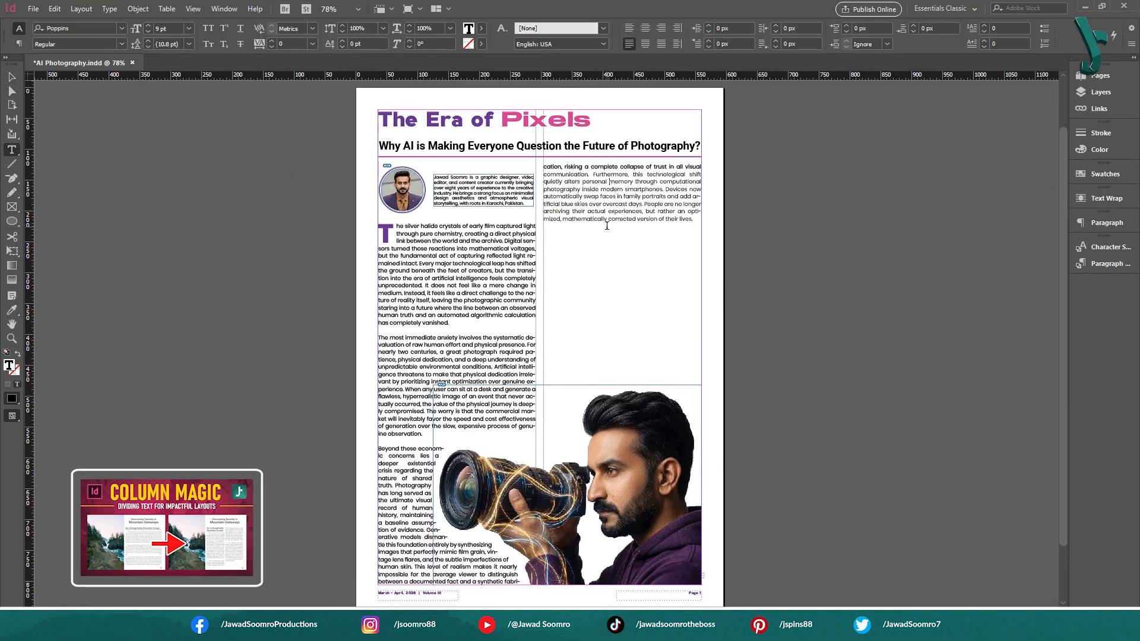
key(Return)
key(Return)
text(The true challenge for photographers in this changing landscape is to lean heavily into their own humanity, em)
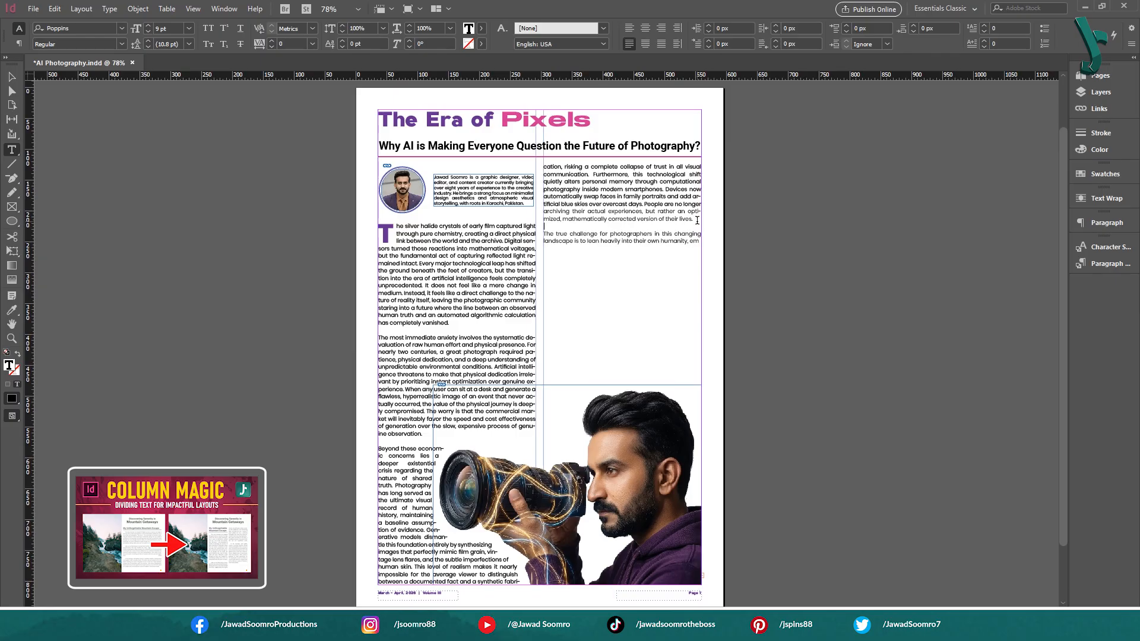
click(700, 239)
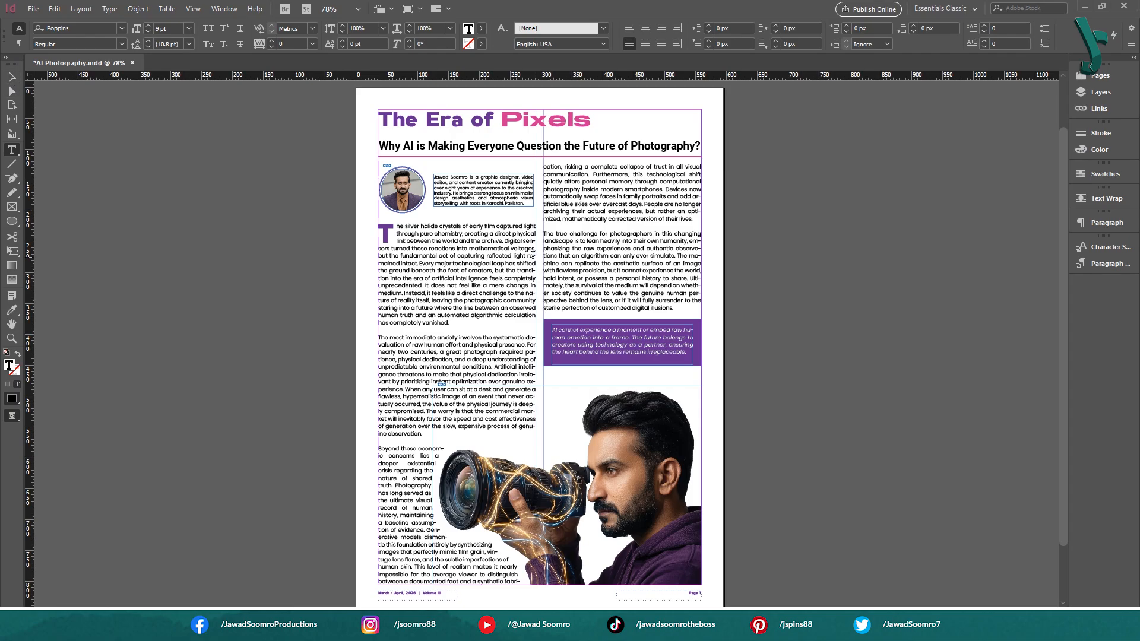
click(11, 77)
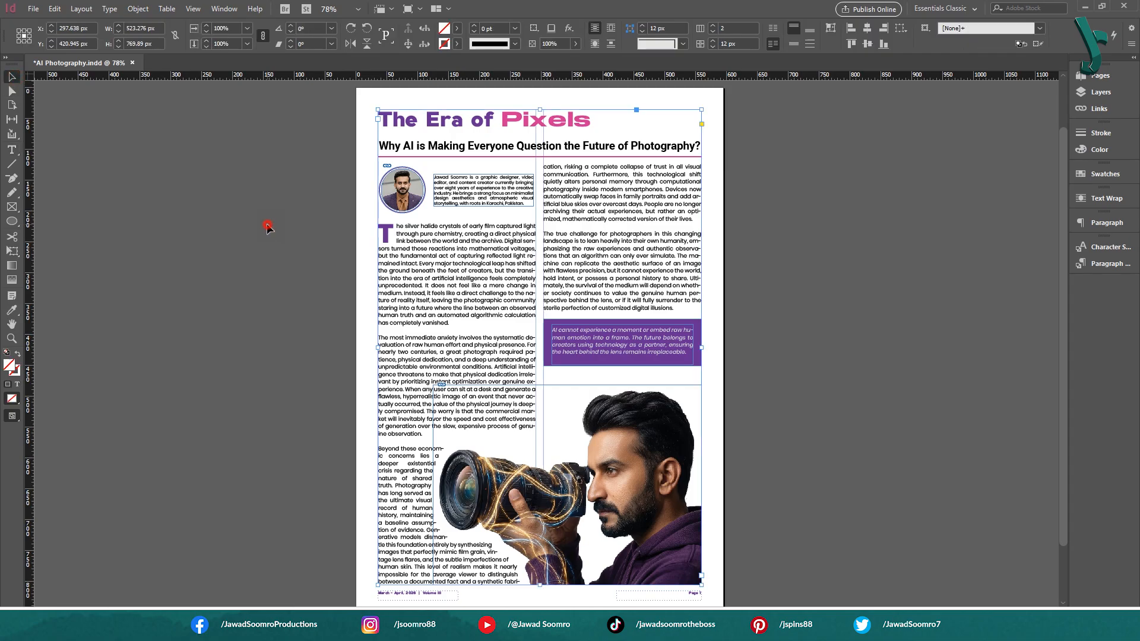